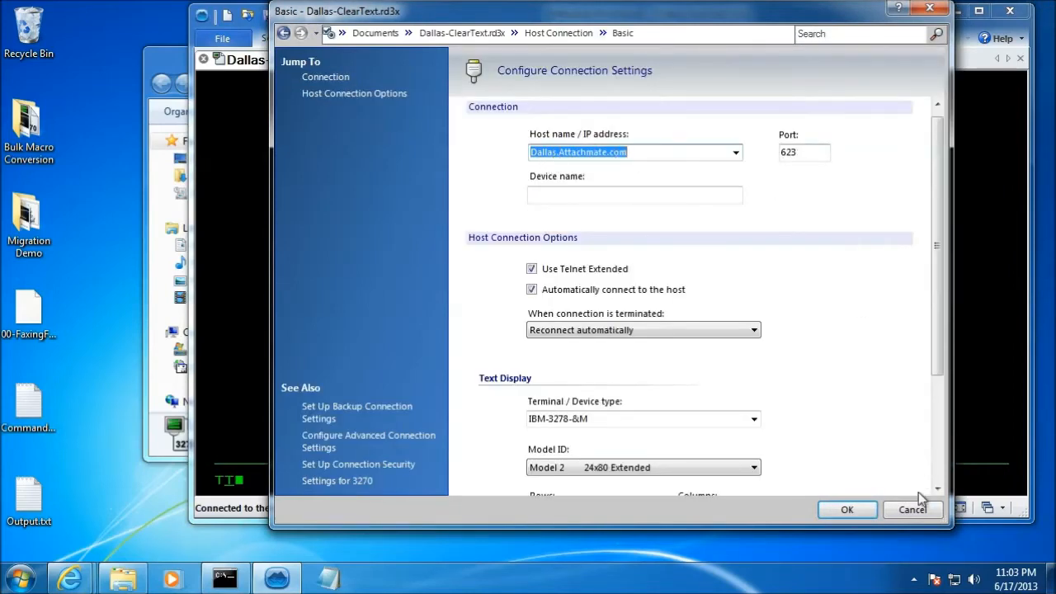
# Close the connection settings, and view the Dallas-ClearText session's SSL/TLS security properties, disconnecting from the host and cancelling out of the settings.
pyautogui.click(848, 509)
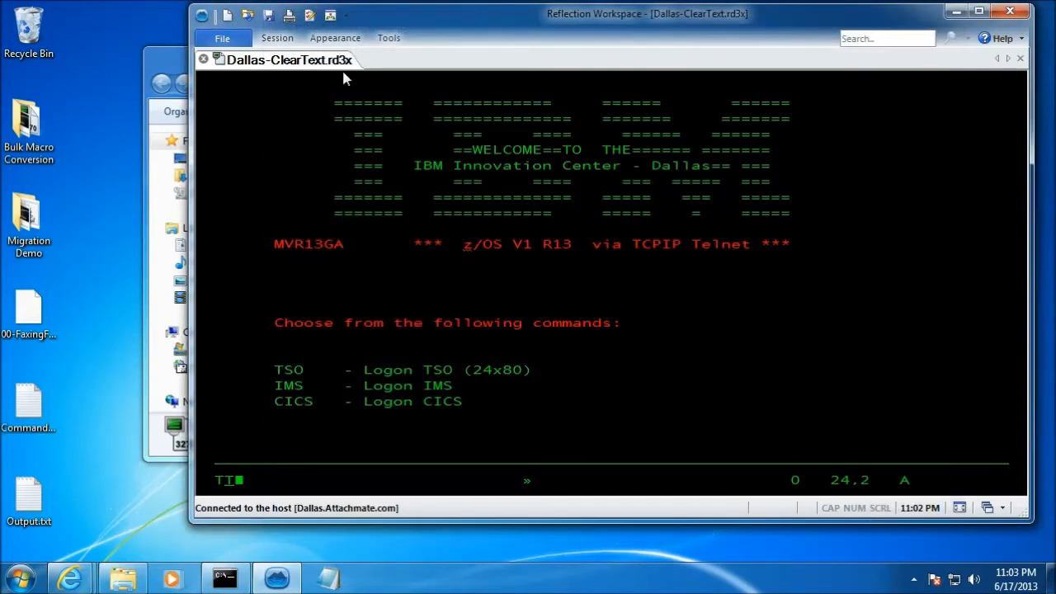
pyautogui.click(312, 16)
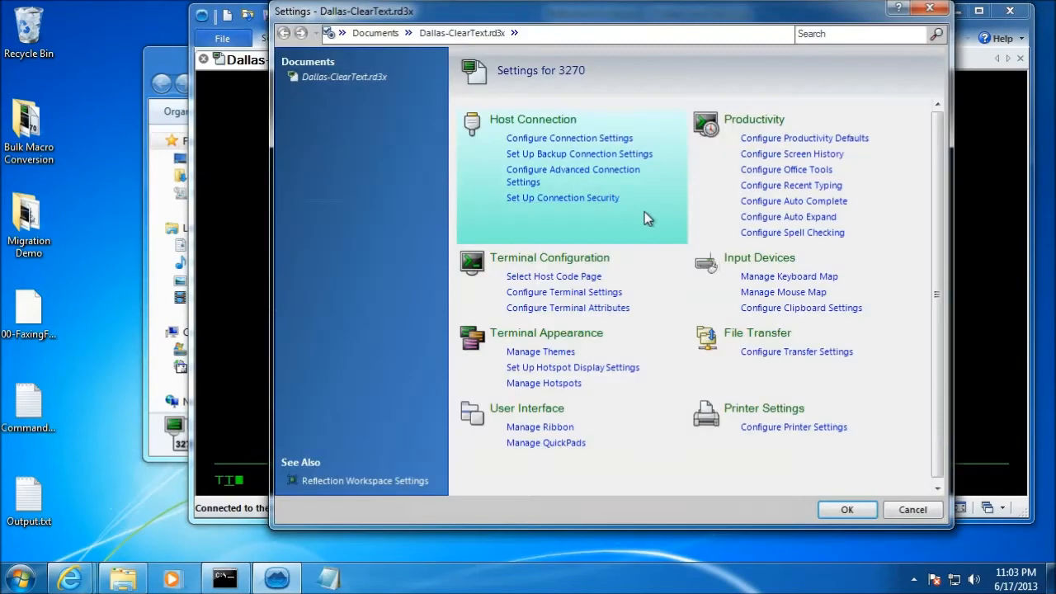
pyautogui.click(597, 202)
pyautogui.click(589, 142)
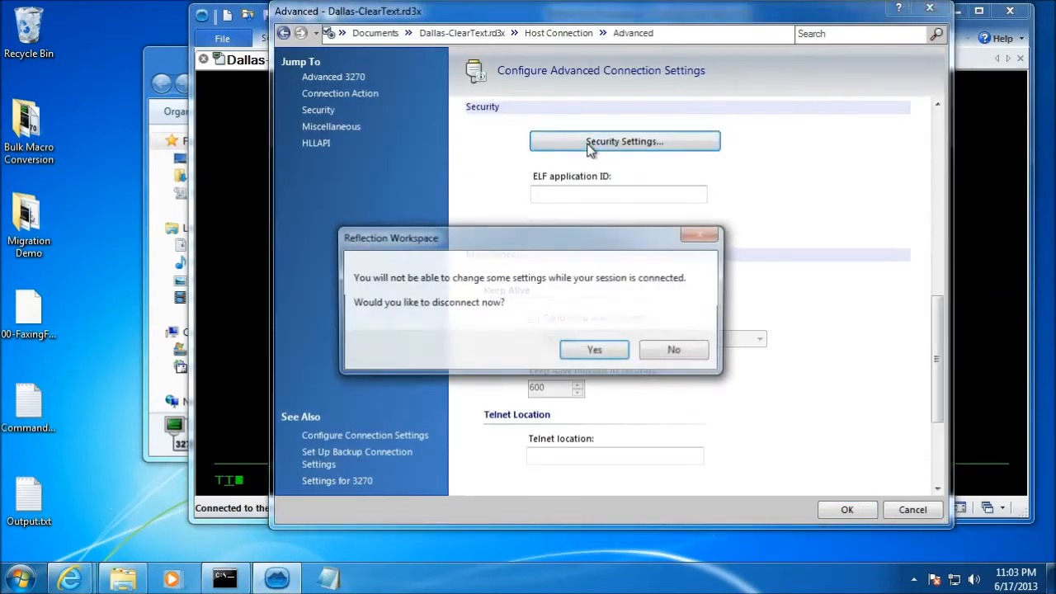
pyautogui.click(591, 349)
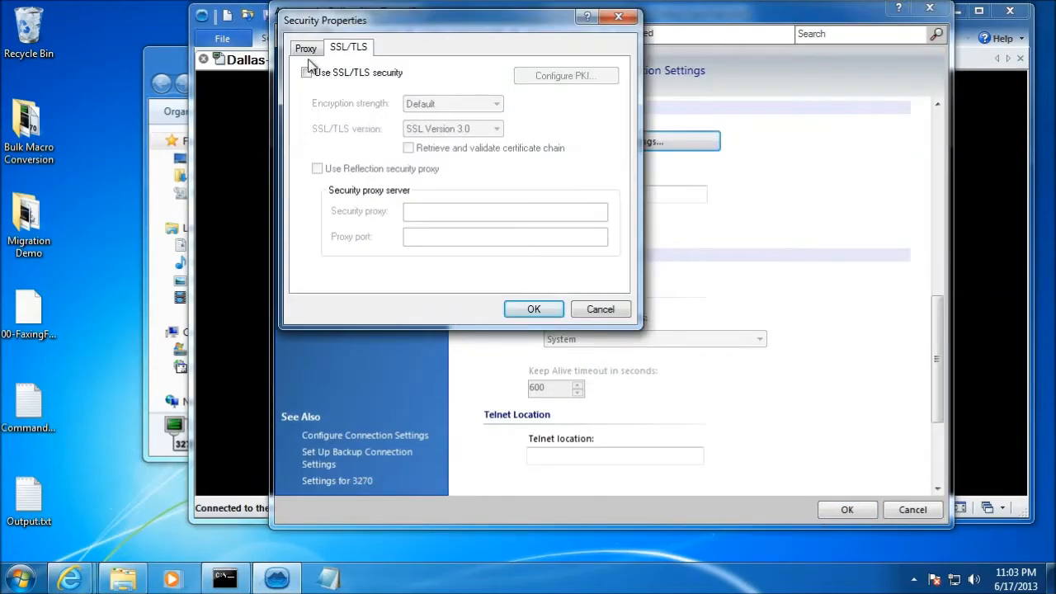
pyautogui.click(602, 309)
pyautogui.click(912, 510)
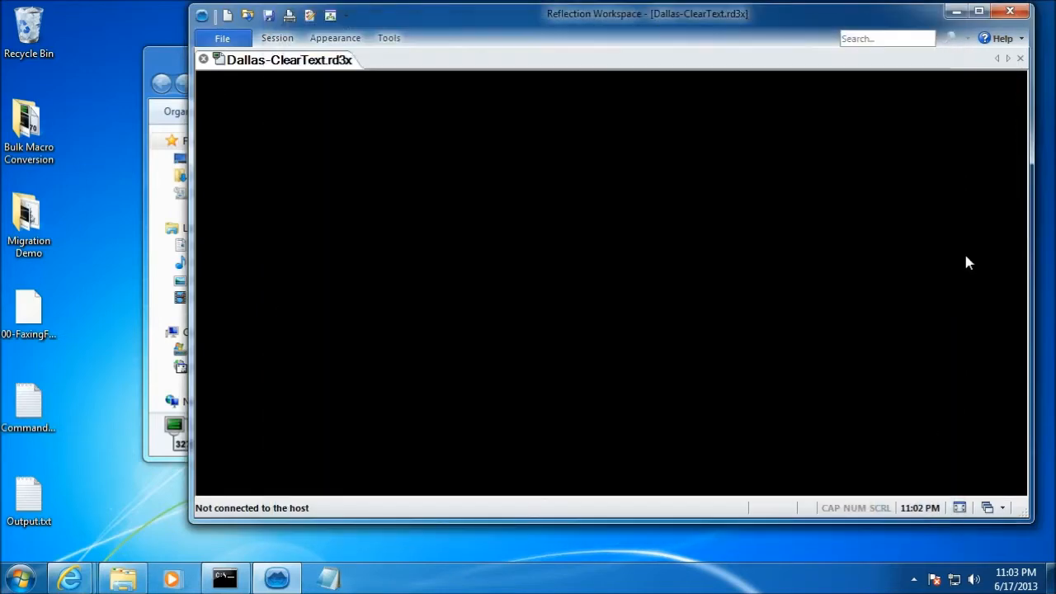
# Open the Visual Basic editor and show the code of ThisFrame in the Common project.
pyautogui.click(331, 17)
pyautogui.click(22, 119)
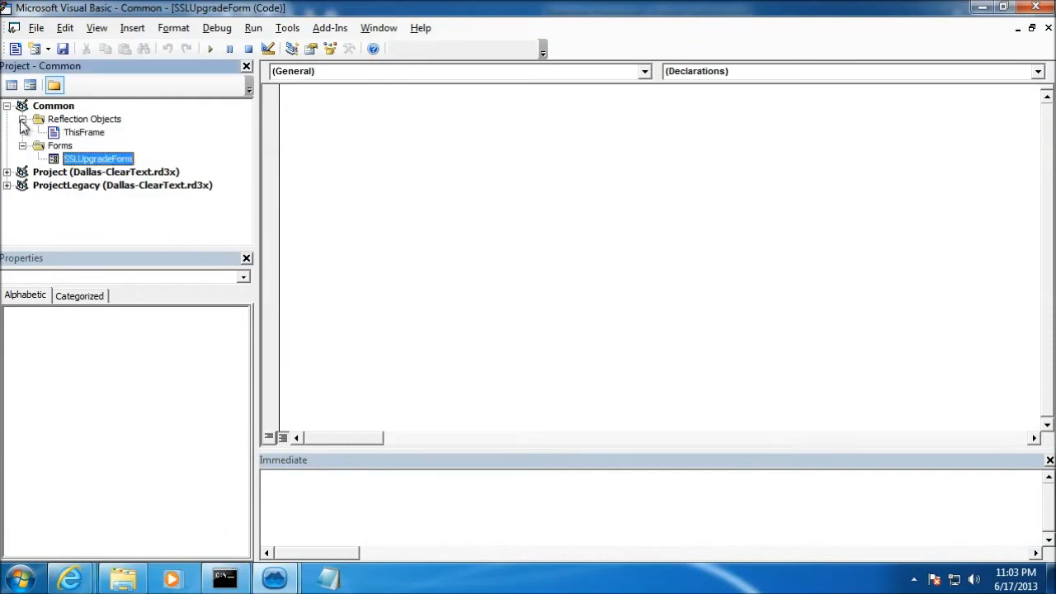
pyautogui.doubleClick(68, 133)
pyautogui.click(322, 159)
pyautogui.press('BackSpace')
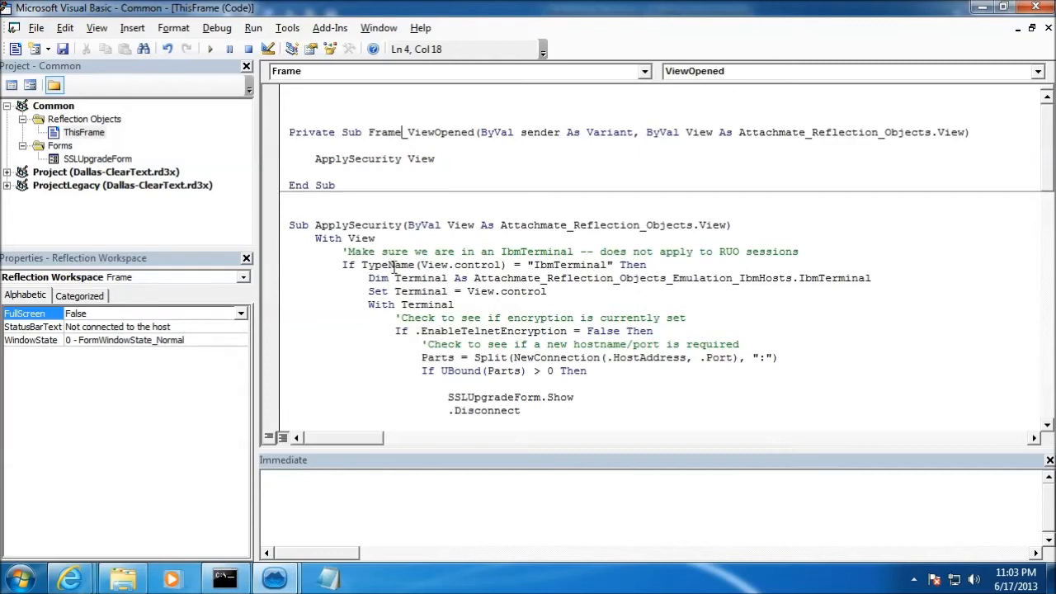
# Examine the ApplySecurity routine: the IbmTerminal and EnableTelnetEncryption checks, the HLLAPI session loop, and the encryption, host and port assignments.
pyautogui.moveTo(345, 265); pyautogui.dragTo(653, 269)
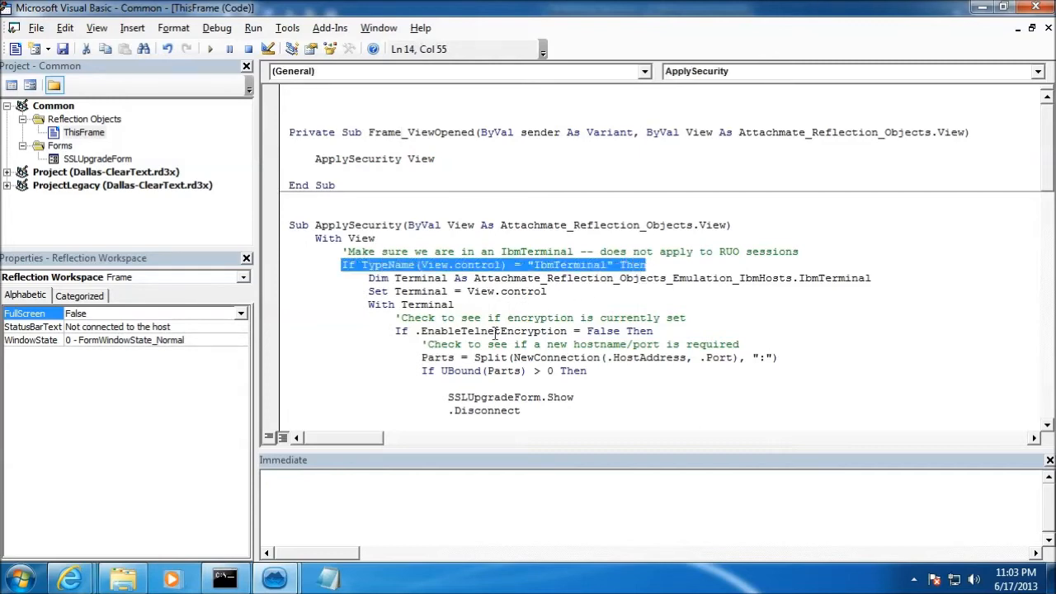
pyautogui.moveTo(417, 332); pyautogui.dragTo(623, 331)
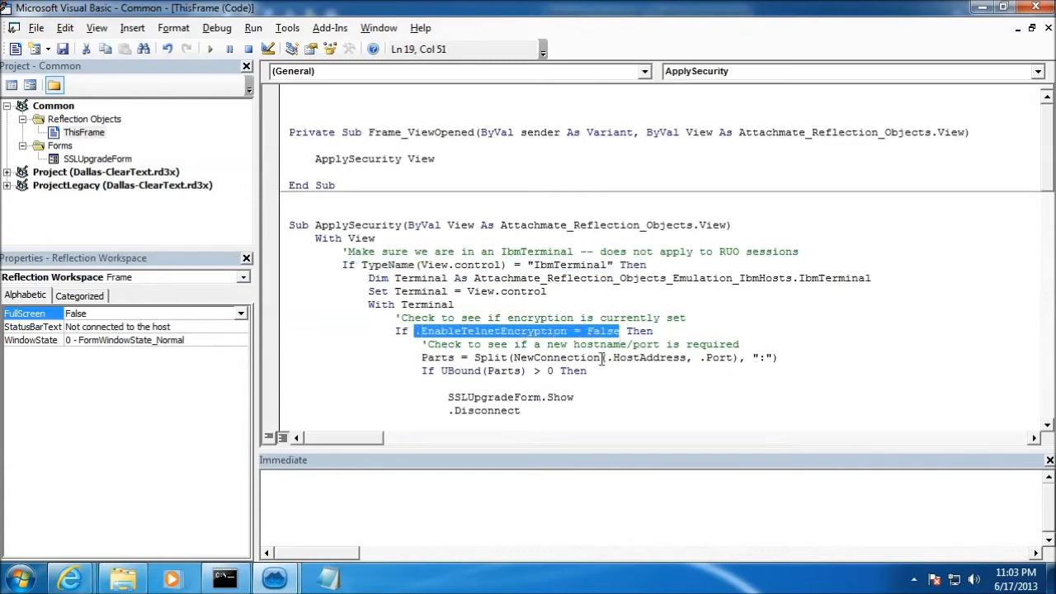
pyautogui.scroll(-2, 722, 357)
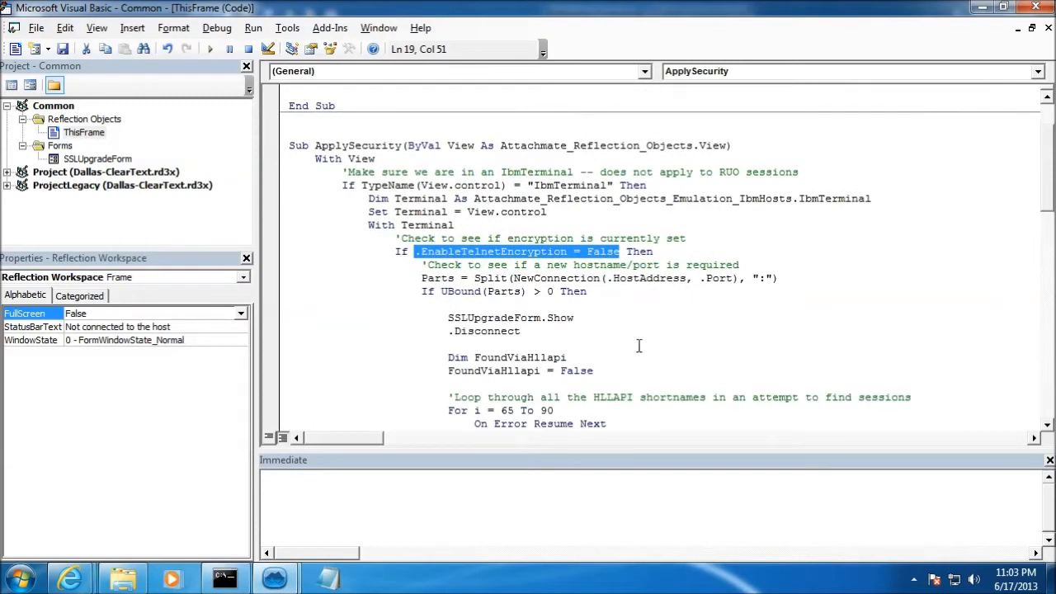
pyautogui.scroll(-7, 563, 329)
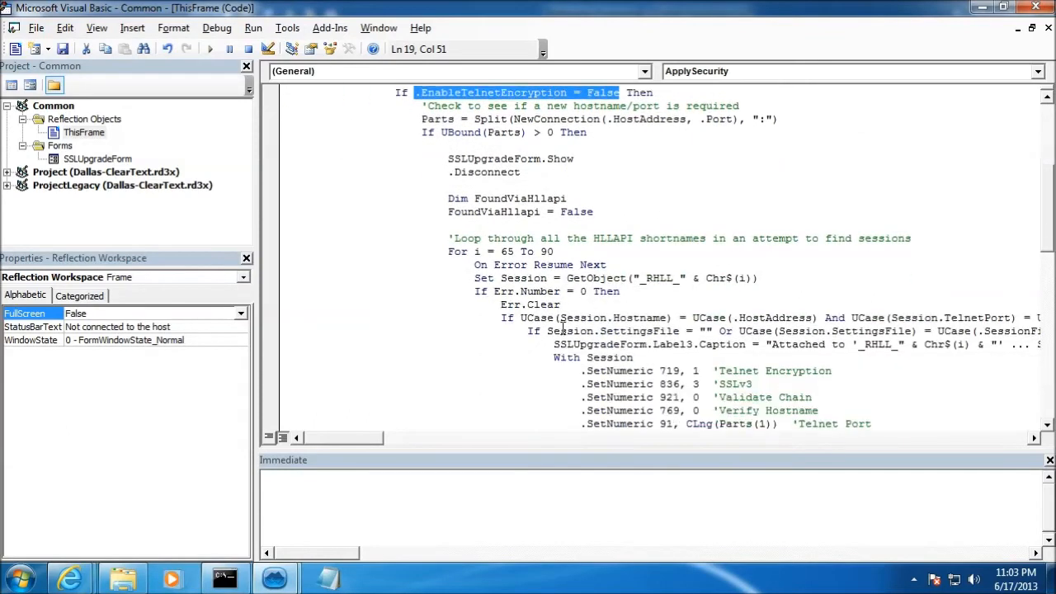
pyautogui.moveTo(567, 254); pyautogui.dragTo(882, 305)
pyautogui.scroll(-6, 631, 311)
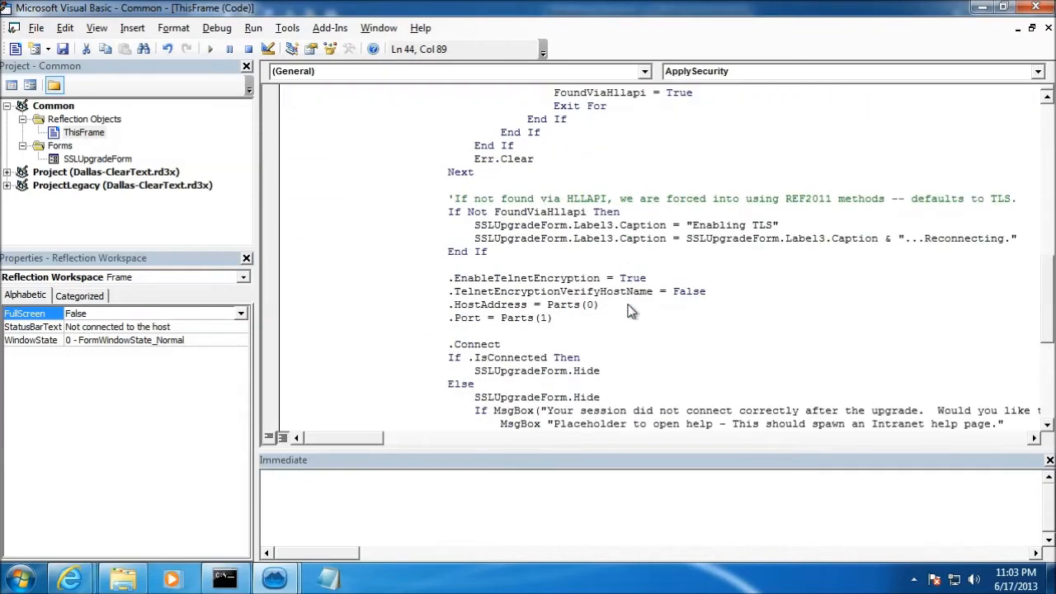
pyautogui.moveTo(446, 279); pyautogui.dragTo(560, 319)
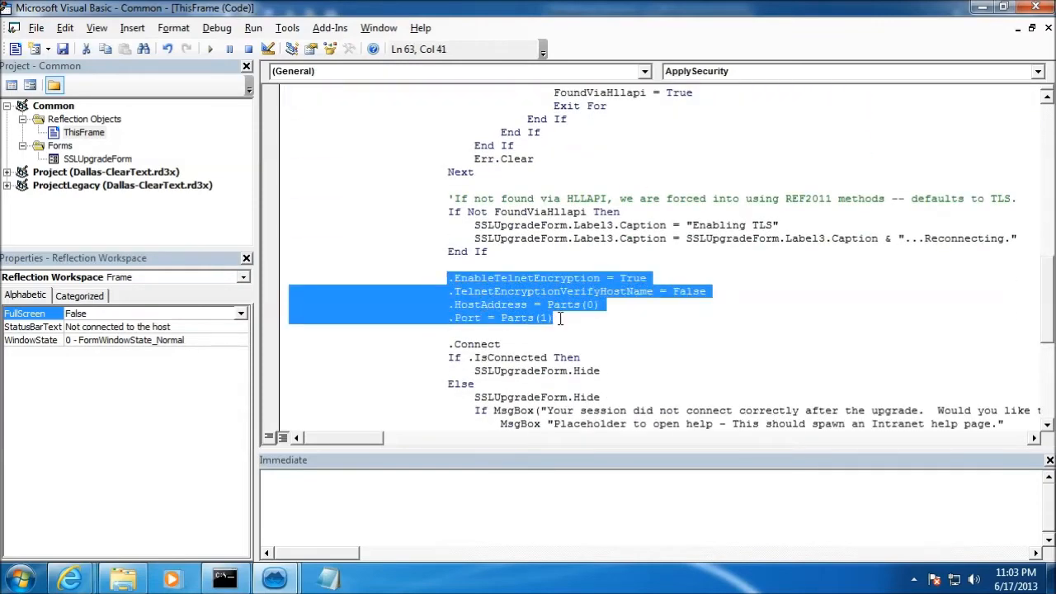
pyautogui.scroll(-2, 586, 324)
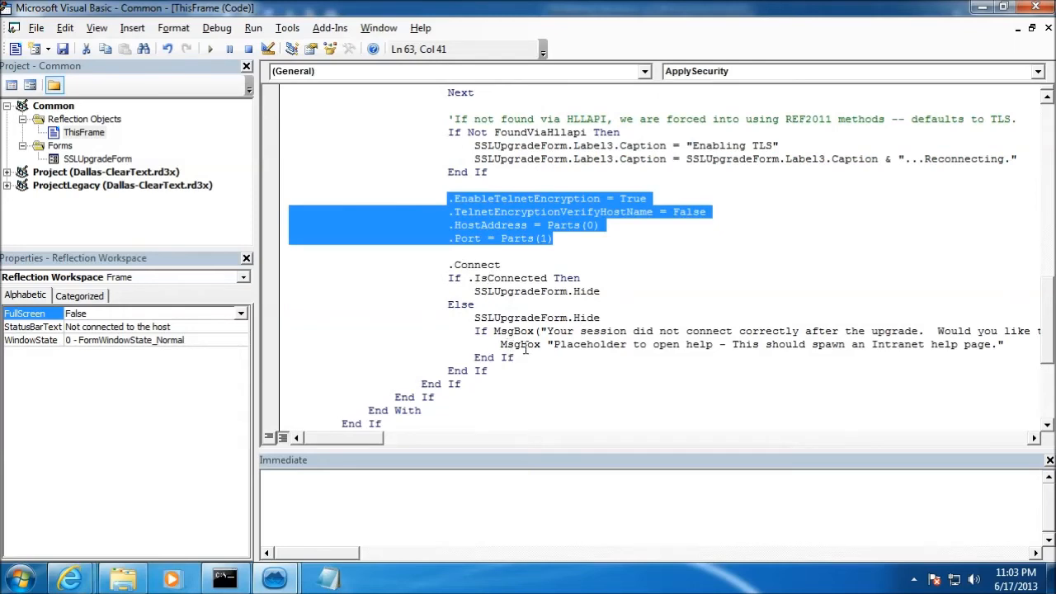
pyautogui.scroll(-5, 525, 349)
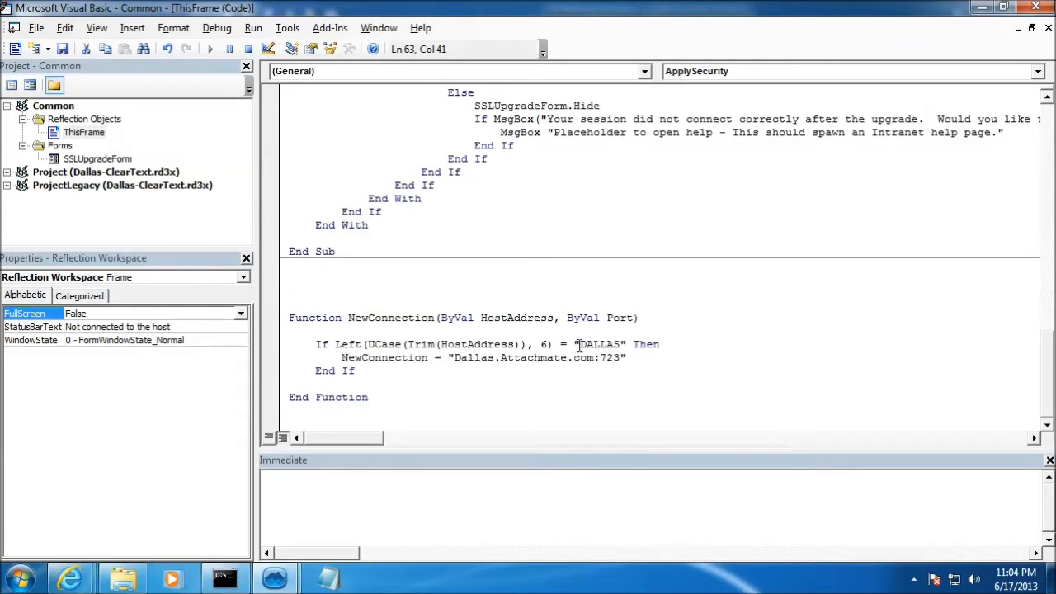
# Examine the NewConnection function's DALLAS host check and its Dallas.Attachmate.com:723 replacement, and close the Visual Basic editor.
pyautogui.moveTo(624, 345); pyautogui.dragTo(580, 343)
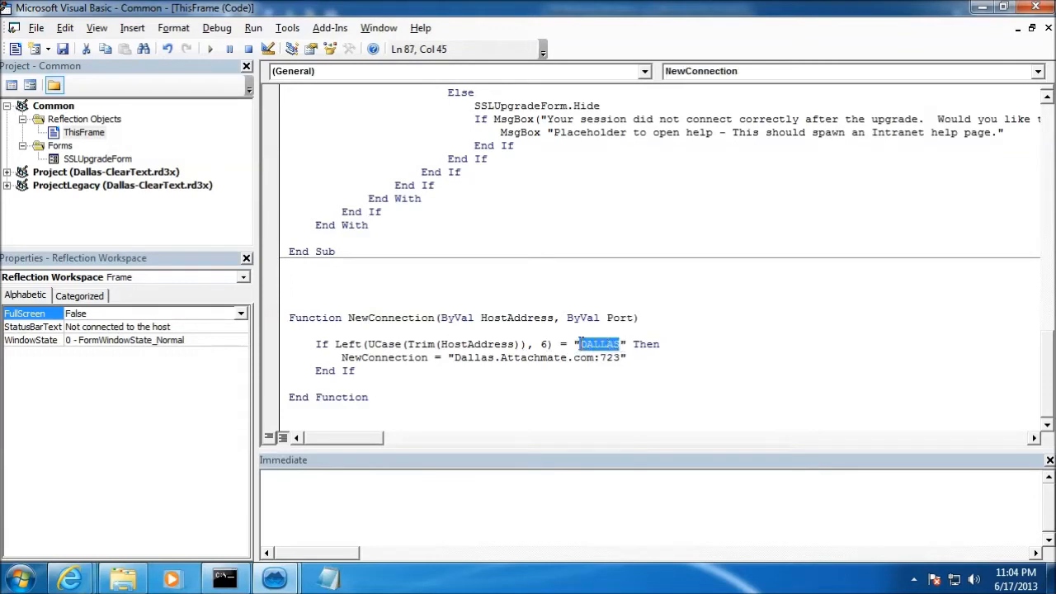
pyautogui.moveTo(455, 363); pyautogui.dragTo(622, 360)
pyautogui.click(473, 331)
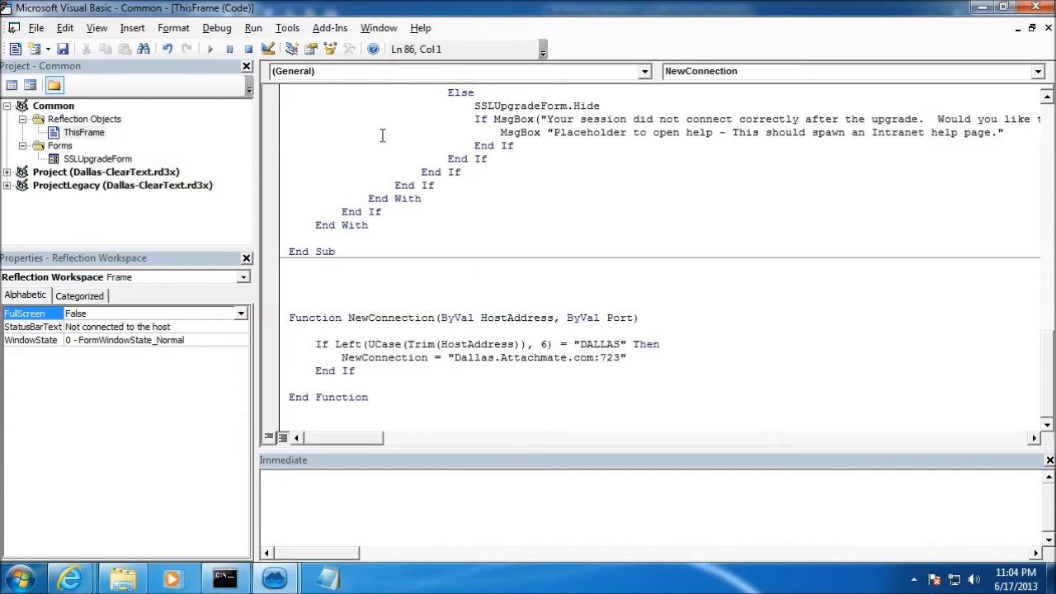
pyautogui.moveTo(1050, 371); pyautogui.dragTo(1048, 115)
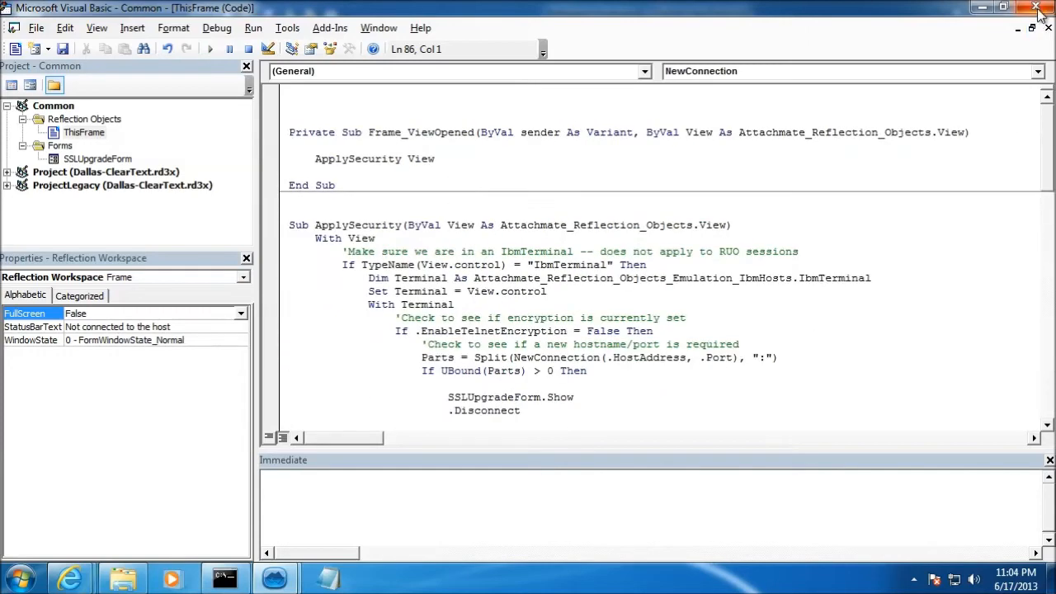
pyautogui.click(1040, 7)
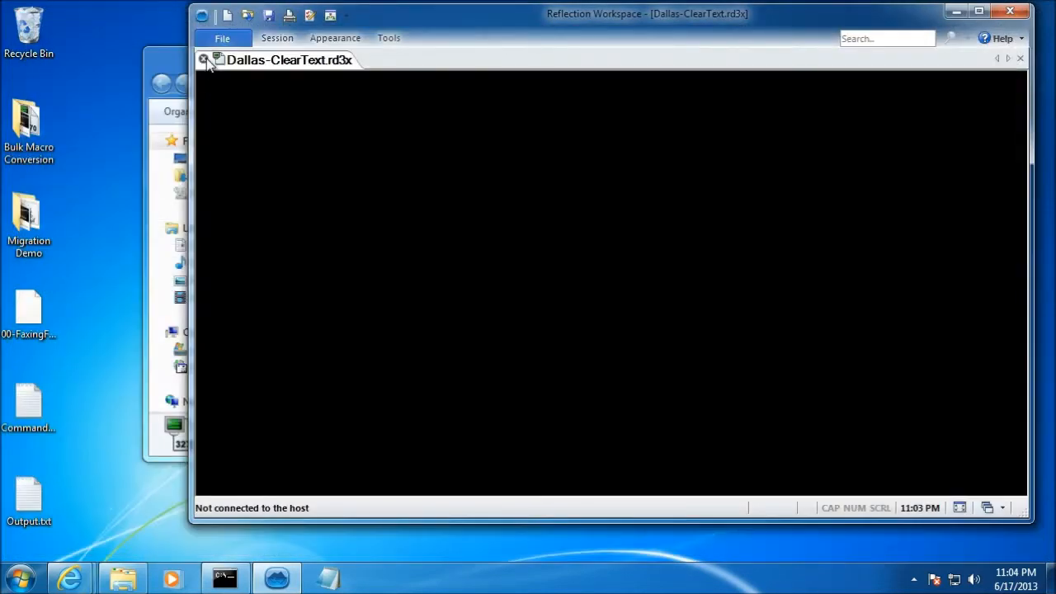
# Close the Dallas-ClearText.rd3x session, reopen it from the recent documents, and view the certificate of its SSL connection.
pyautogui.click(204, 59)
pyautogui.click(222, 38)
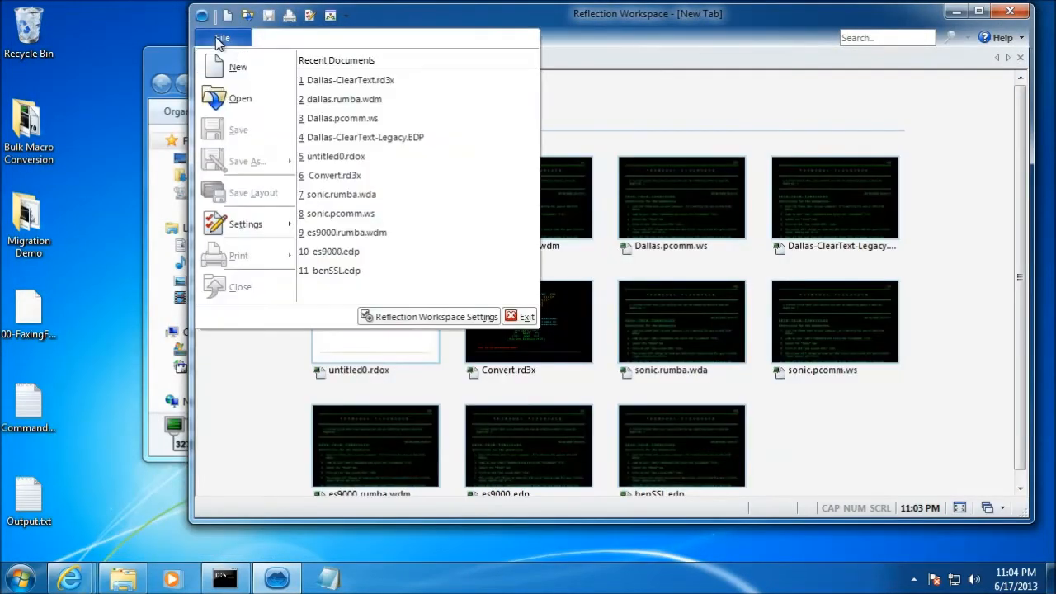
pyautogui.click(349, 81)
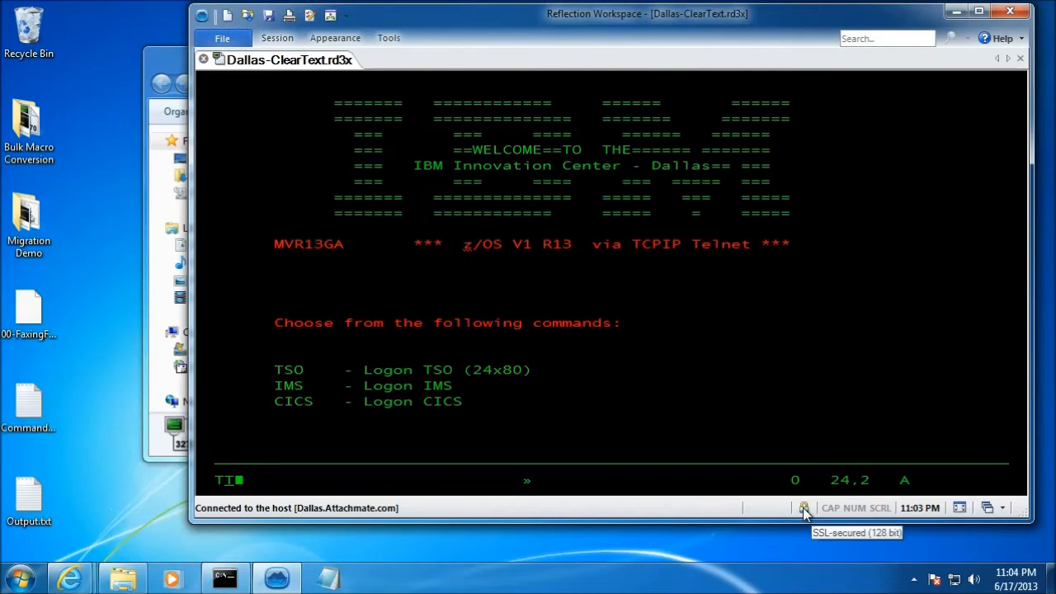
pyautogui.click(805, 511)
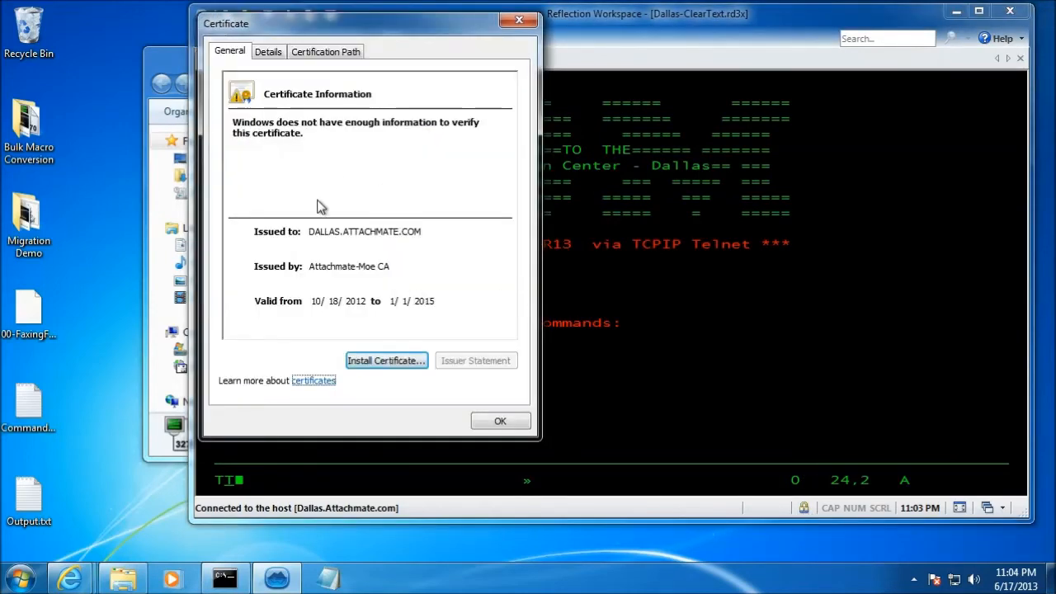
pyautogui.click(500, 421)
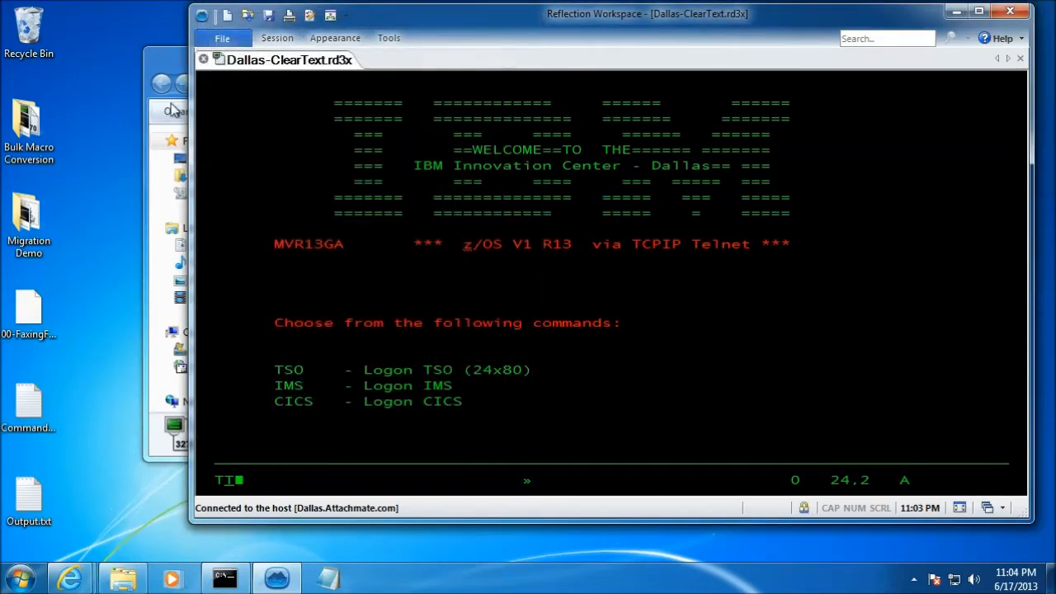
# Look up Dallas-ClearText-Legacy.EDP in the SSL Conversion folder, and review which session file types Reflection Workspace can open, cancelling without opening a file.
pyautogui.click(160, 65)
pyautogui.click(386, 248)
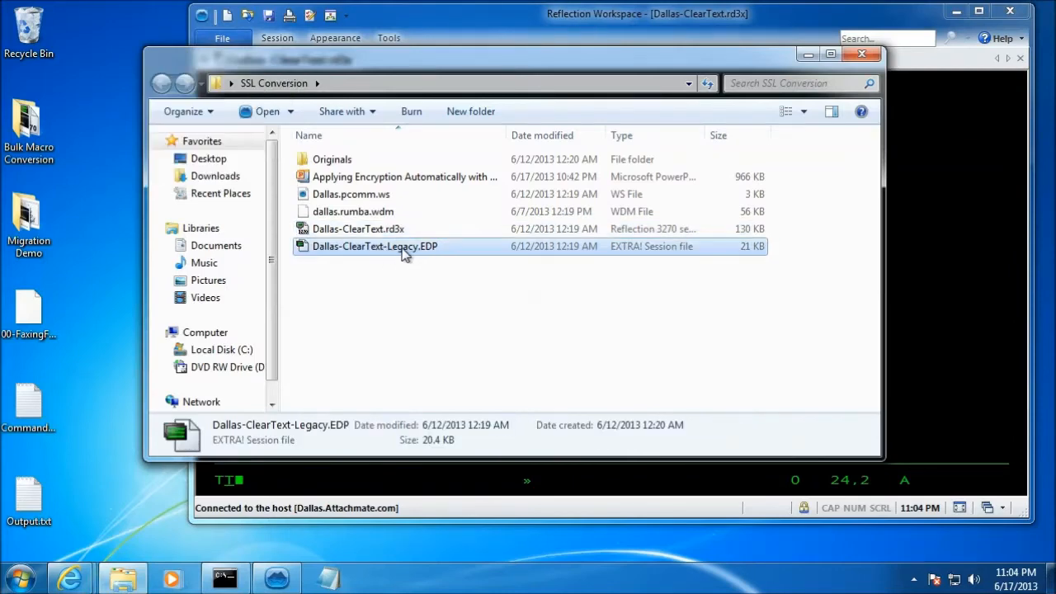
pyautogui.click(801, 35)
pyautogui.click(224, 38)
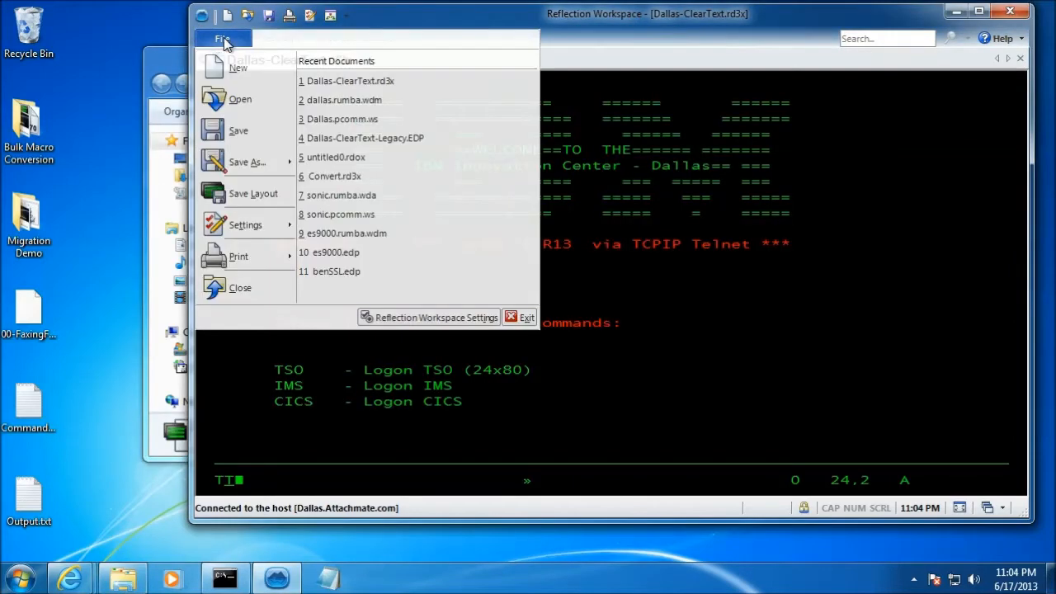
pyautogui.click(236, 99)
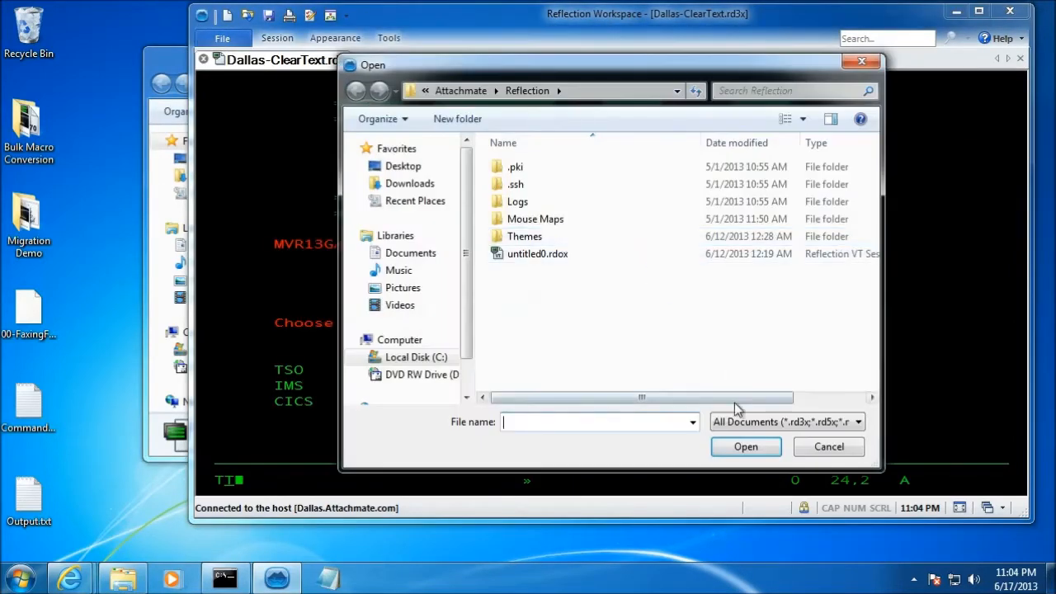
pyautogui.click(858, 421)
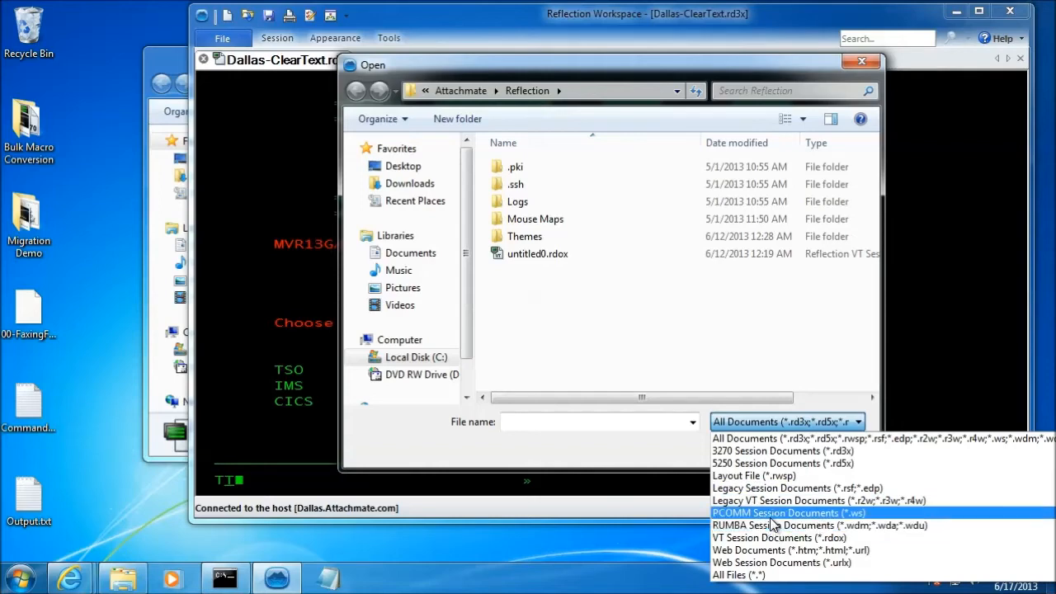
pyautogui.click(864, 65)
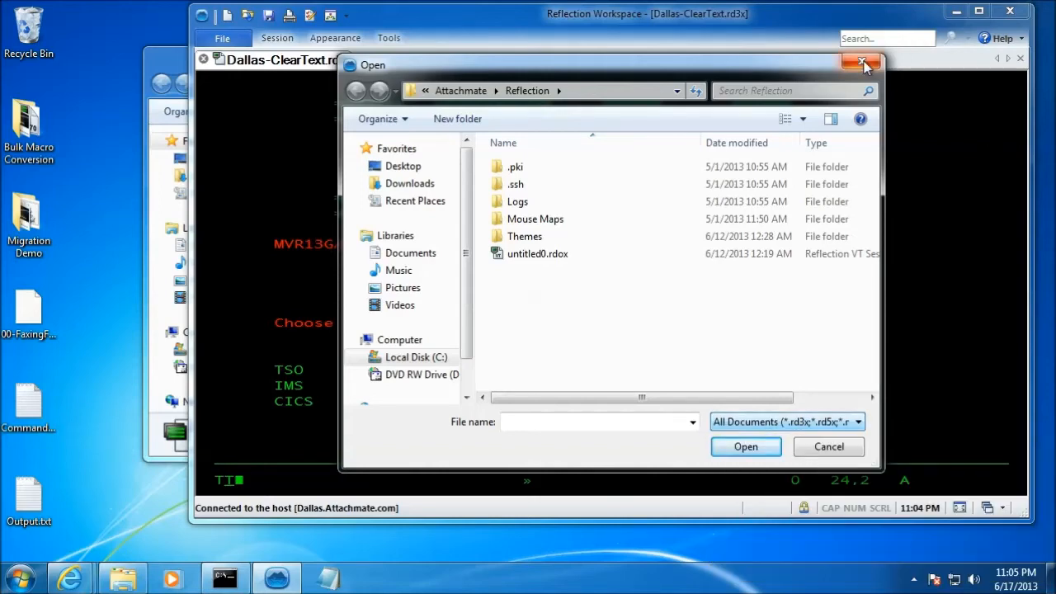
pyautogui.click(841, 449)
# Open Dallas-ClearText-Legacy.EDP and Dallas.pcomm.ws from the SSL Conversion folder in Reflection Workspace, and move the folder window out of the way.
pyautogui.click(165, 70)
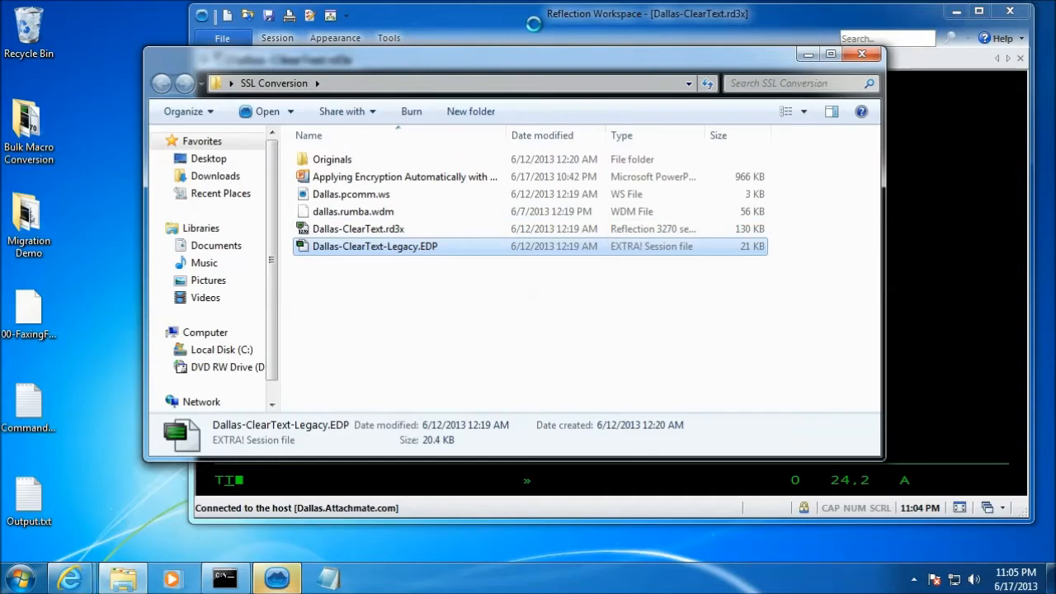
pyautogui.click(543, 28)
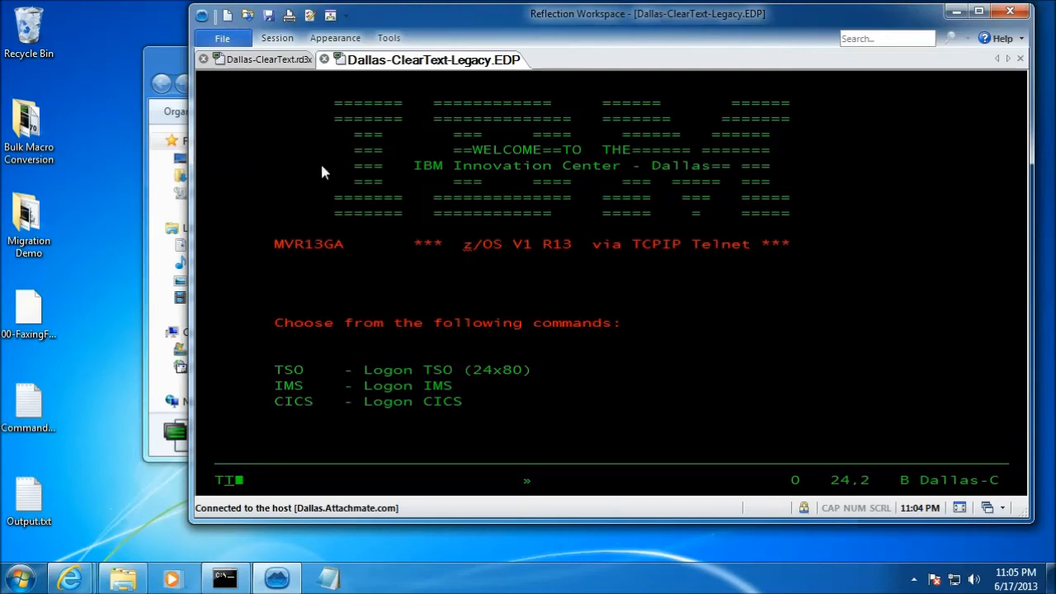
pyautogui.click(166, 63)
pyautogui.moveTo(309, 63); pyautogui.dragTo(190, 200)
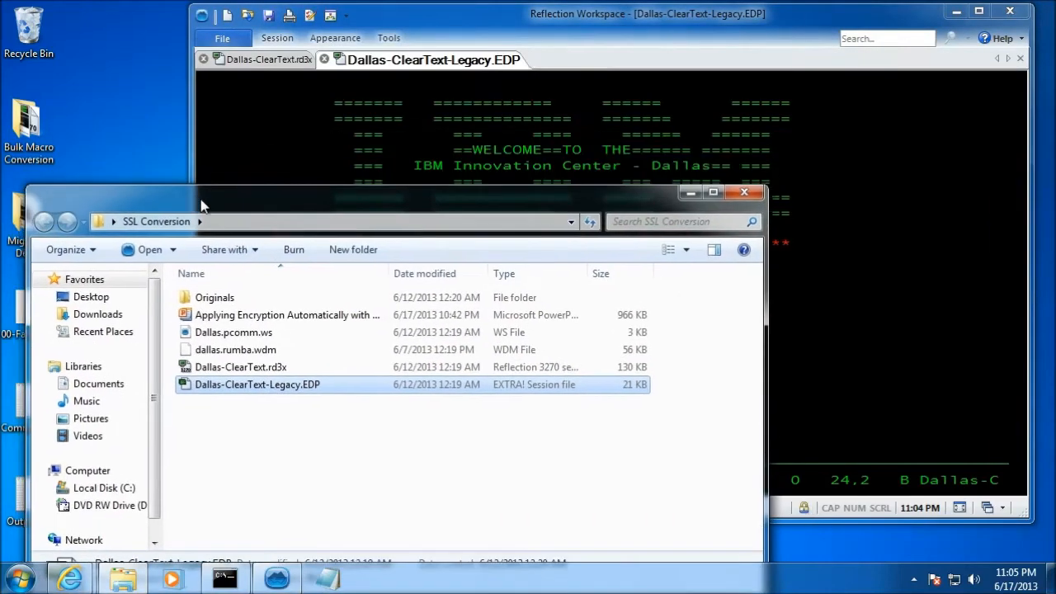
pyautogui.moveTo(211, 335); pyautogui.dragTo(859, 225)
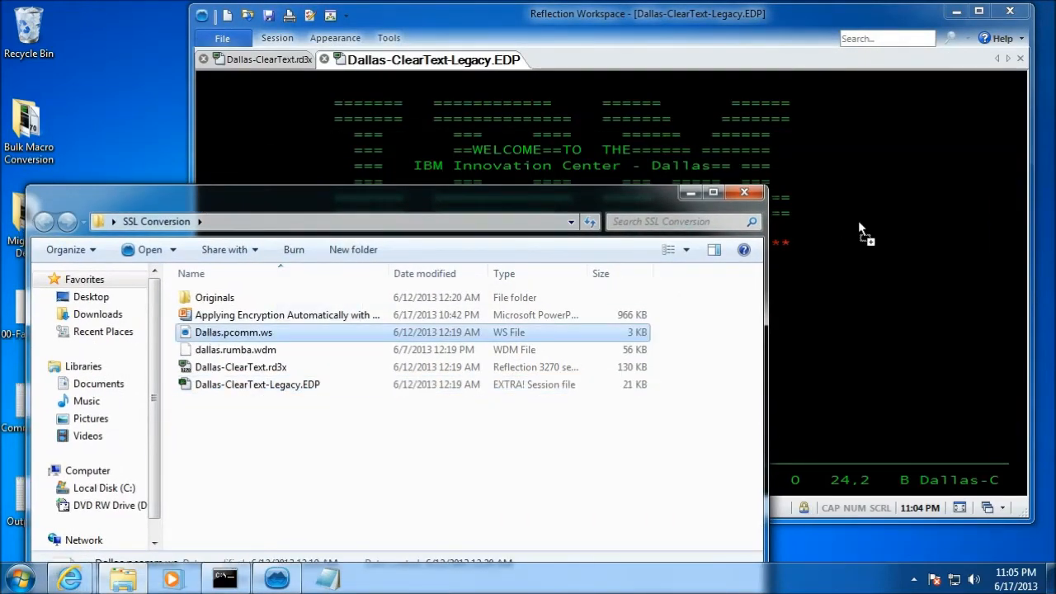
pyautogui.moveTo(511, 208); pyautogui.dragTo(575, 526)
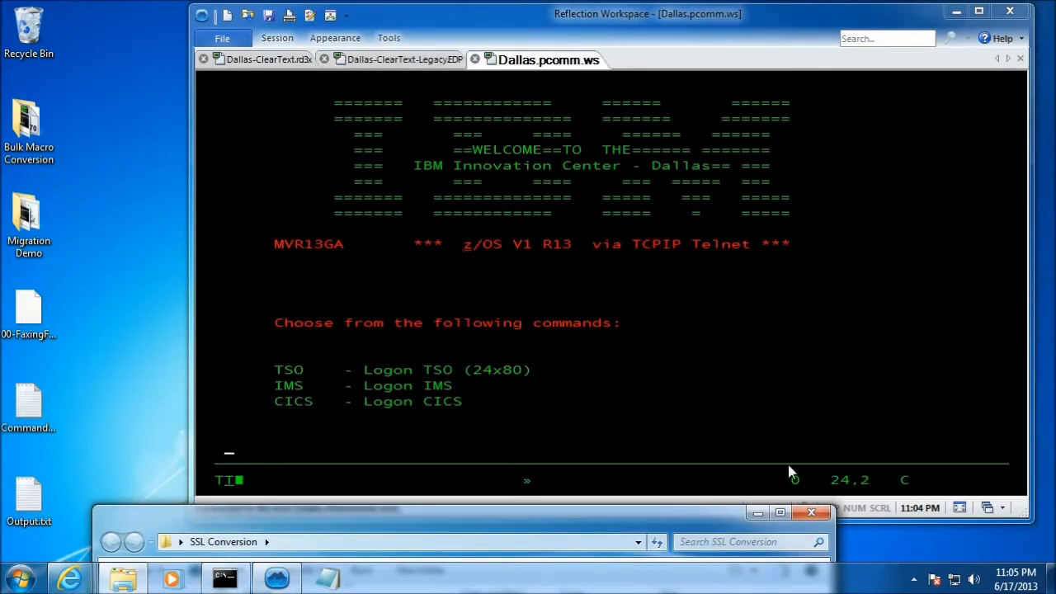
pyautogui.moveTo(757, 512); pyautogui.dragTo(758, 550)
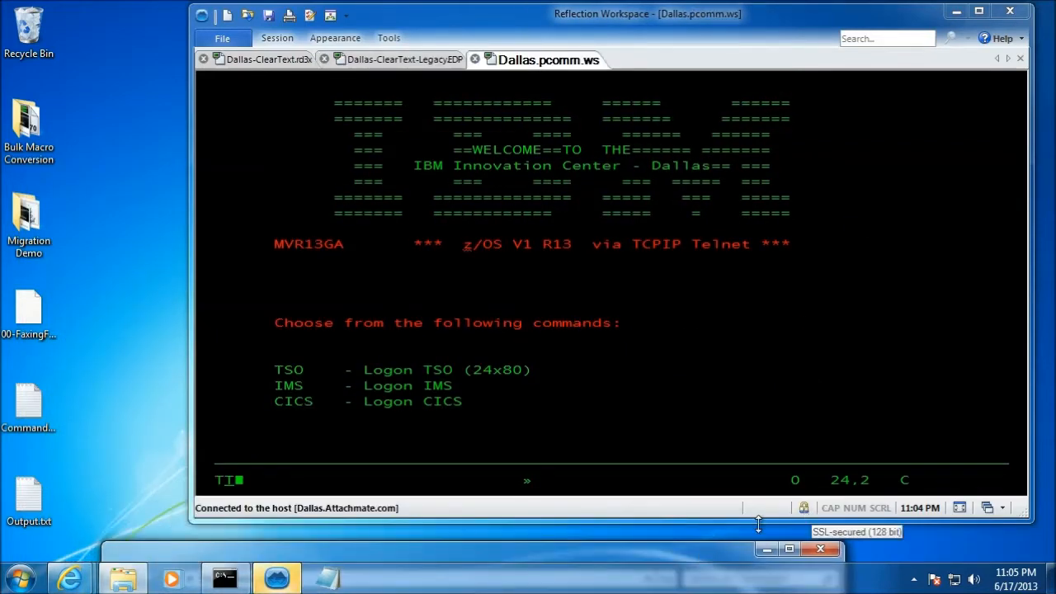
# Associate dallas.rumba.wdm in the SSL Conversion folder with Attachmate.Emulation.Frame as its default program, and open the file in Reflection Workspace.
pyautogui.moveTo(638, 552); pyautogui.dragTo(621, 104)
pyautogui.rightClick(307, 262)
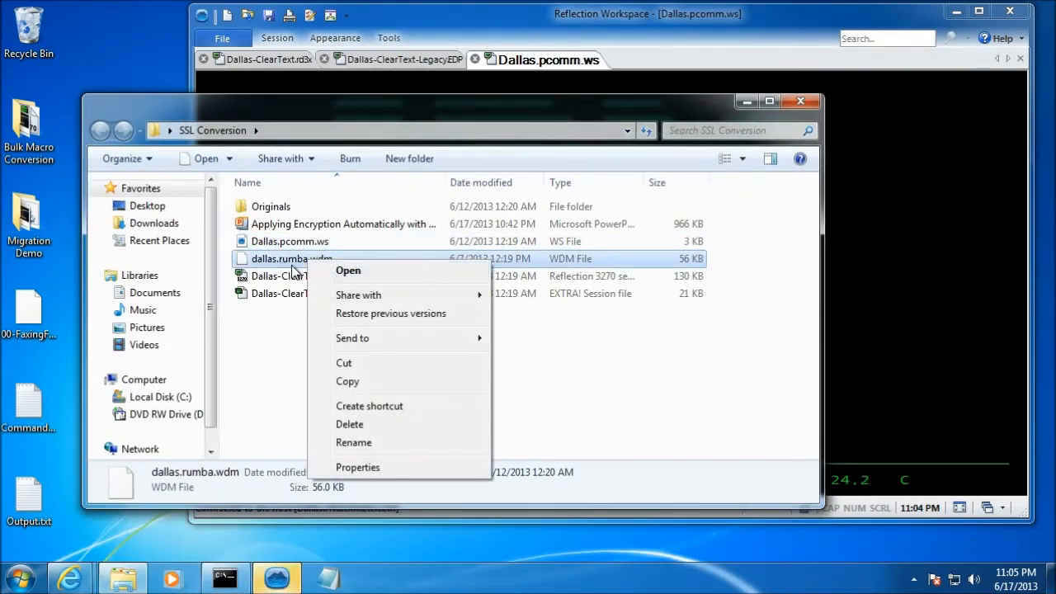
pyautogui.click(273, 340)
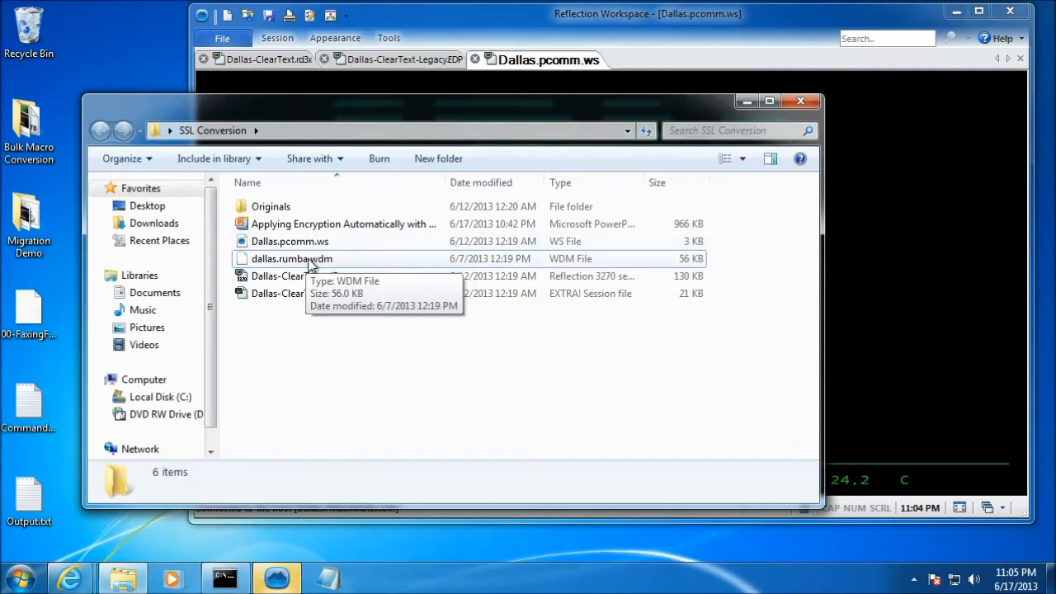
pyautogui.rightClick(310, 263)
pyautogui.click(347, 269)
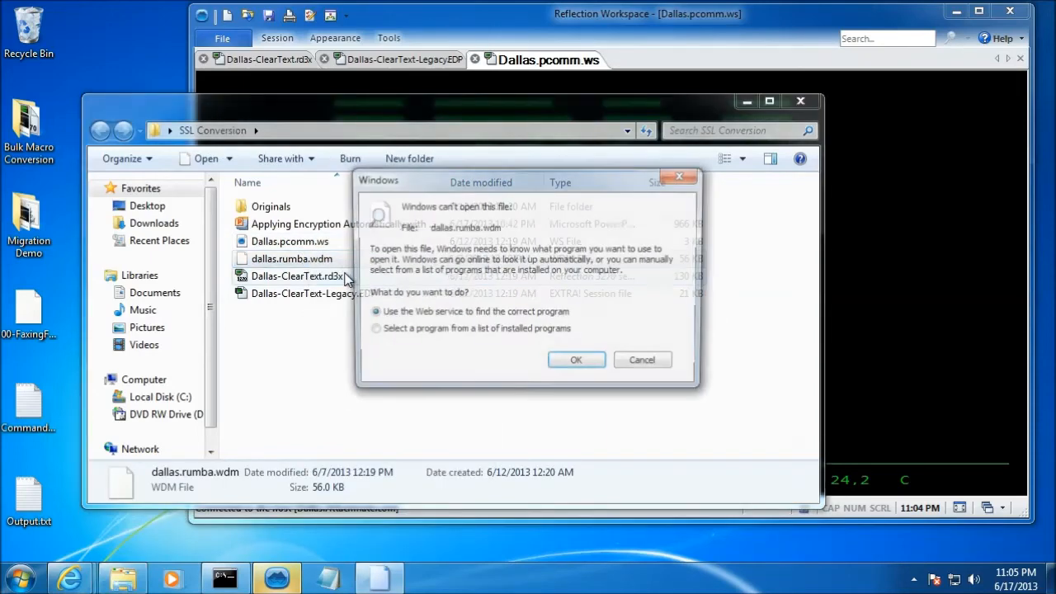
pyautogui.click(404, 334)
pyautogui.click(580, 364)
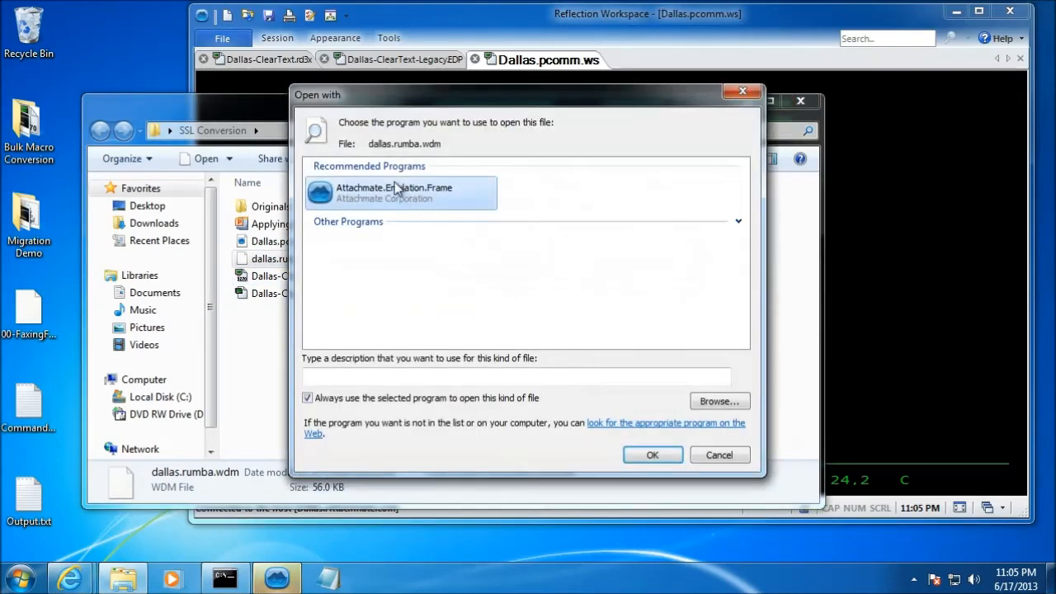
pyautogui.click(649, 456)
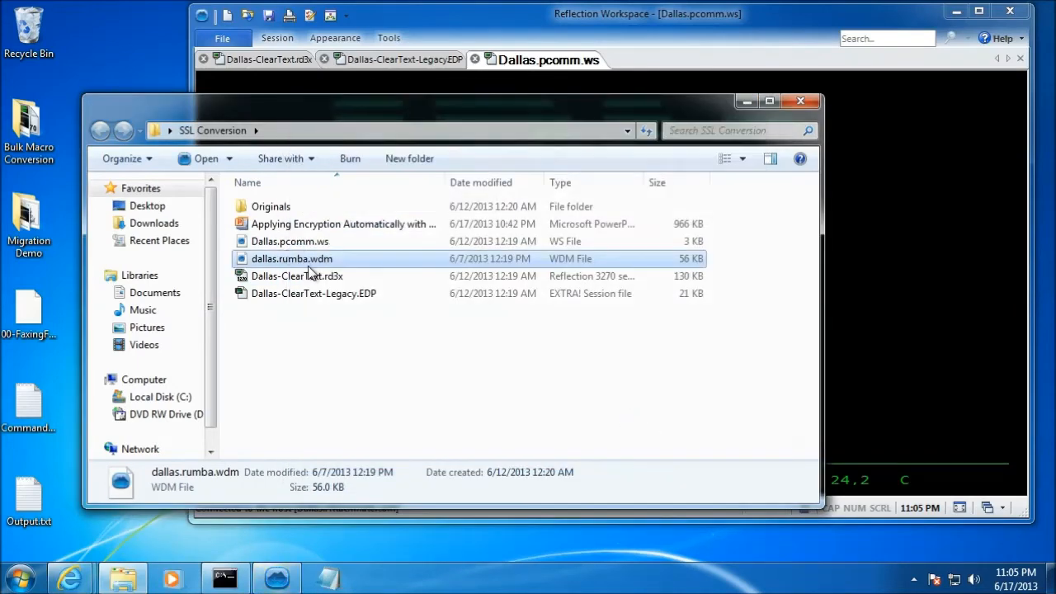
pyautogui.moveTo(540, 141); pyautogui.dragTo(499, 151)
pyautogui.doubleClick(287, 268)
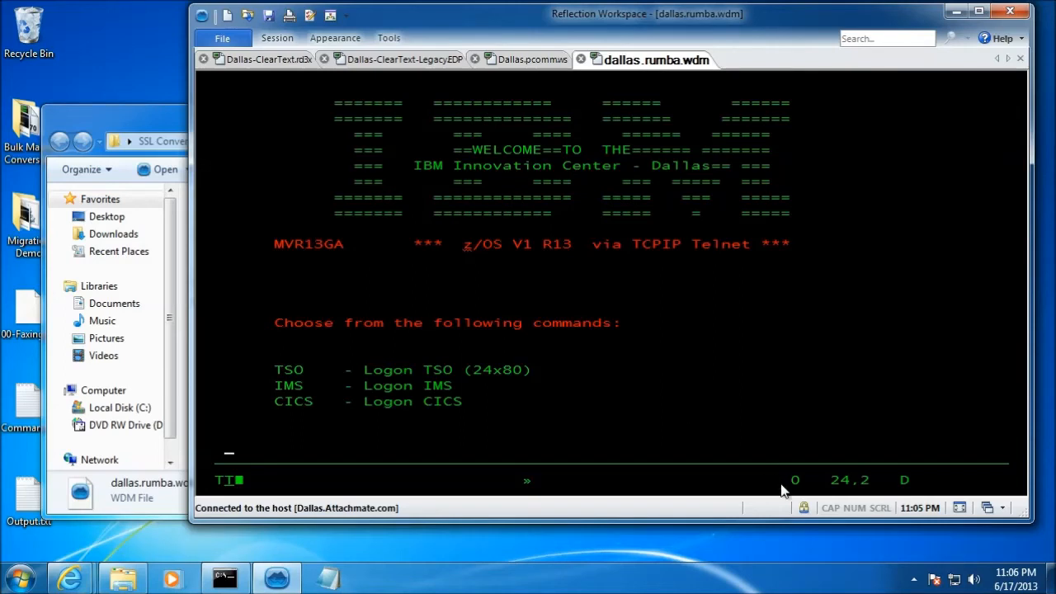
# Close the dallas.rumba.wdm and Dallas.pcomm.ws sessions in Reflection Workspace.
pyautogui.click(580, 61)
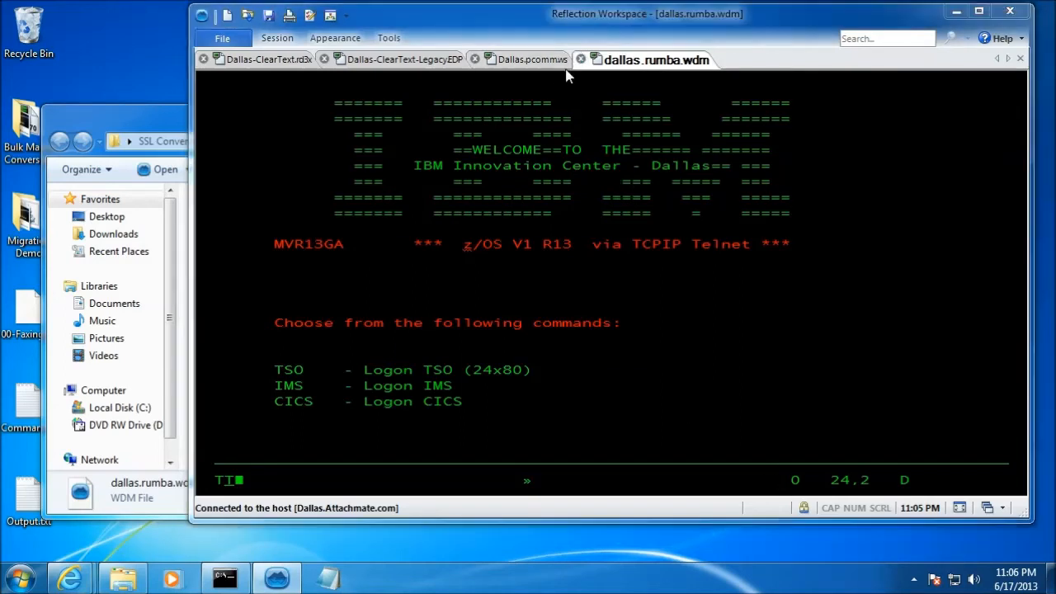
pyautogui.click(543, 339)
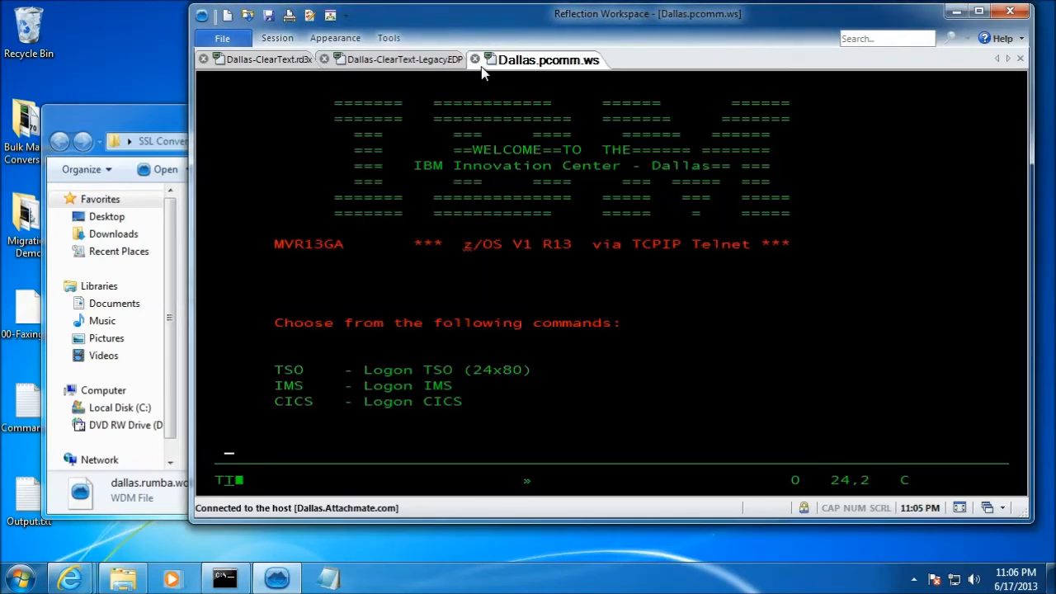
pyautogui.click(475, 59)
pyautogui.click(545, 338)
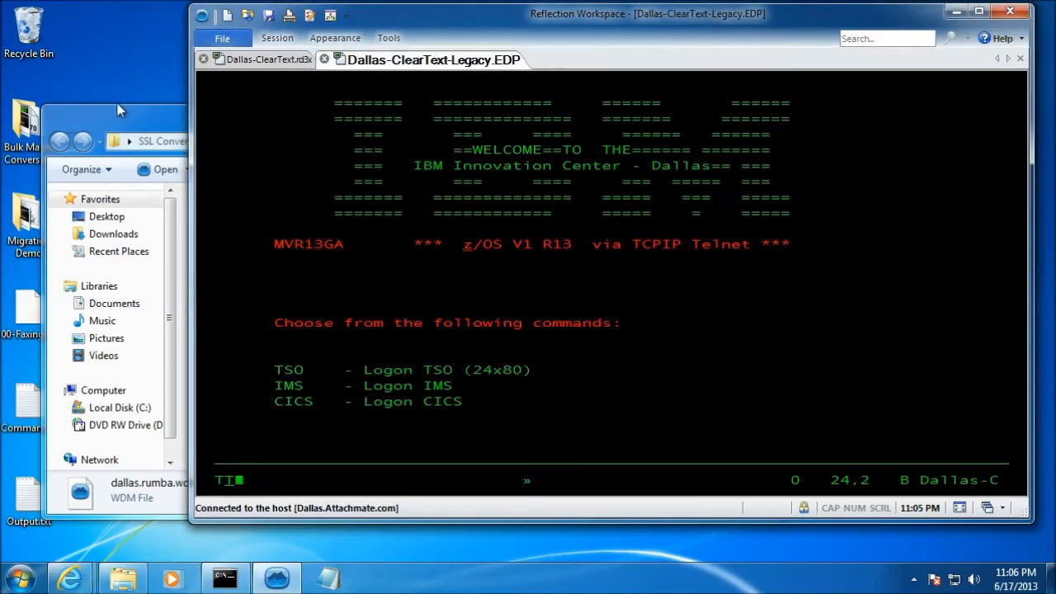
# Reopen dallas.rumba.wdm and Dallas.pcomm.ws from the SSL Conversion folder in Reflection Workspace.
pyautogui.click(122, 114)
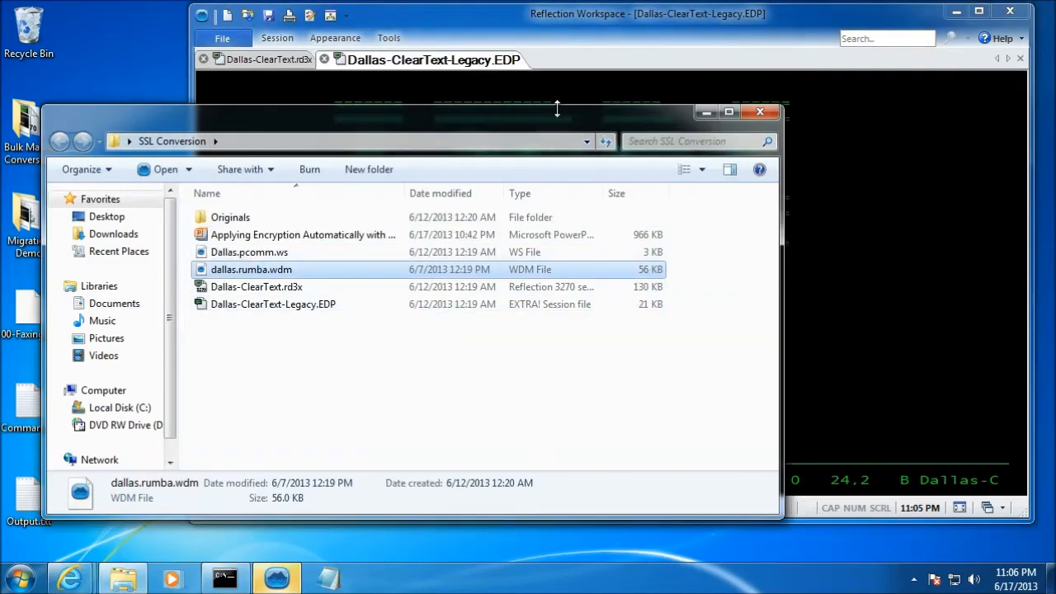
pyautogui.click(575, 16)
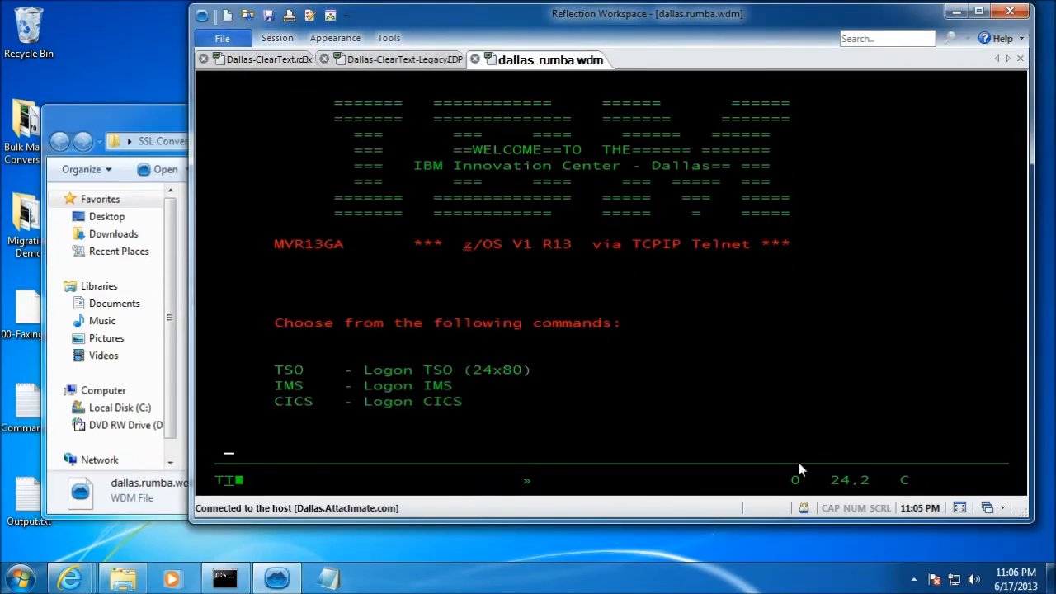
pyautogui.click(136, 122)
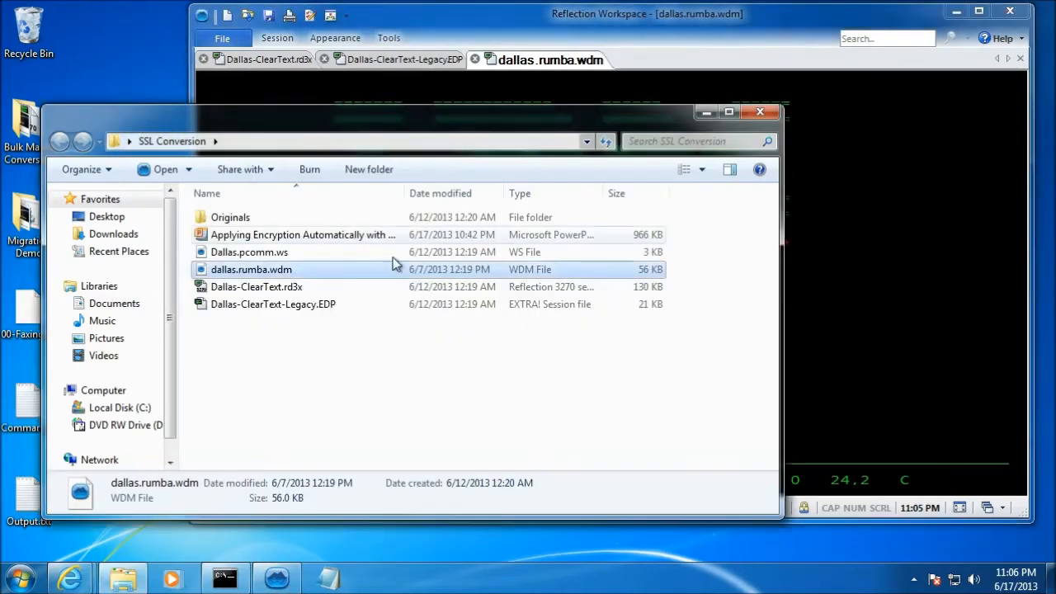
pyautogui.click(274, 249)
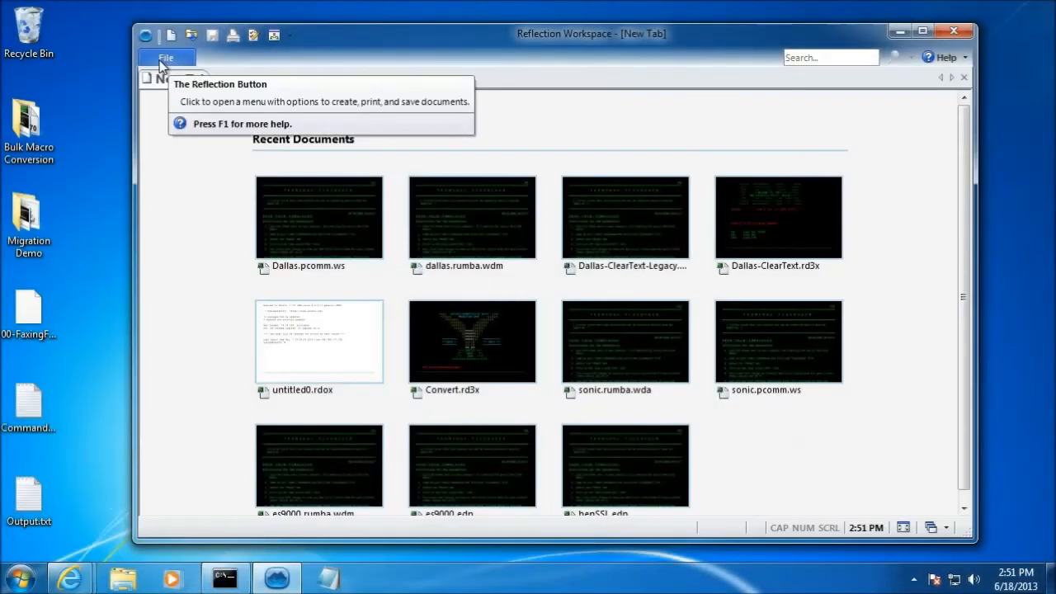
# Create a 3270 terminal document for the host Dallas on port 23, and check the security of its connection.
pyautogui.click(166, 59)
pyautogui.click(173, 84)
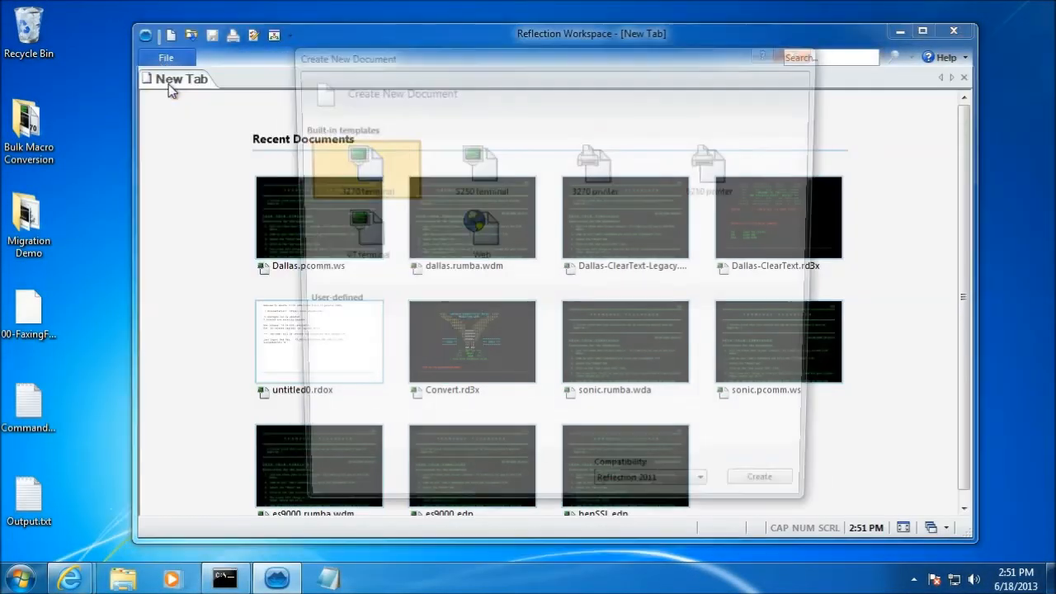
pyautogui.click(767, 497)
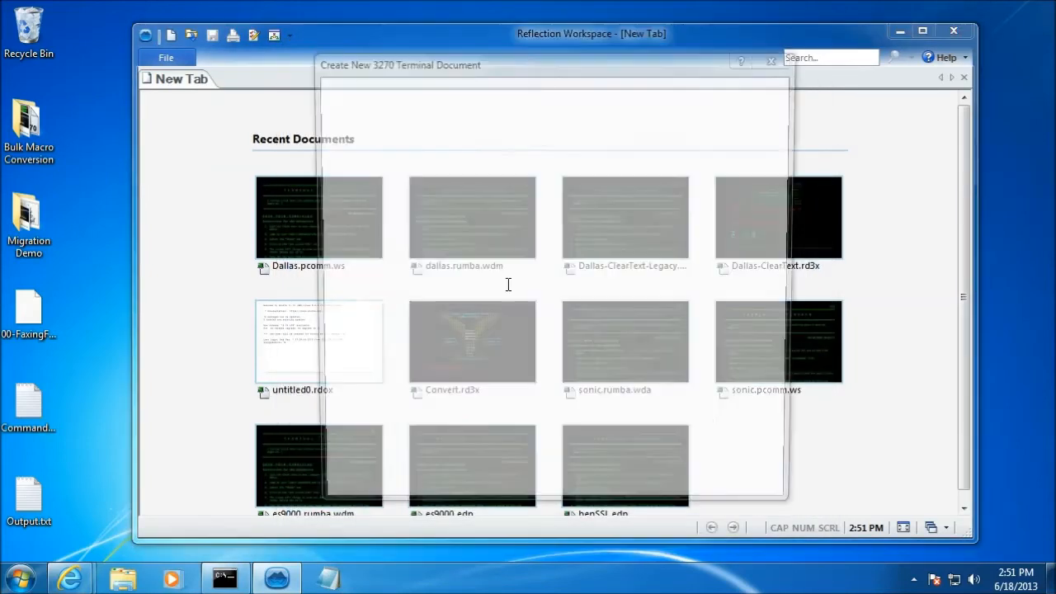
pyautogui.write('Dallas')
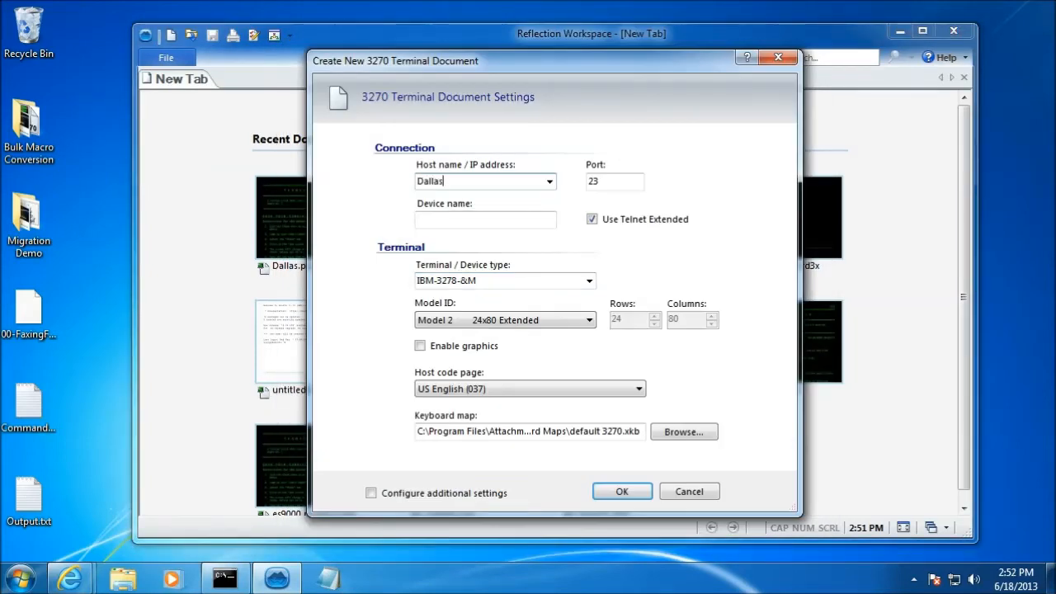
pyautogui.click(621, 491)
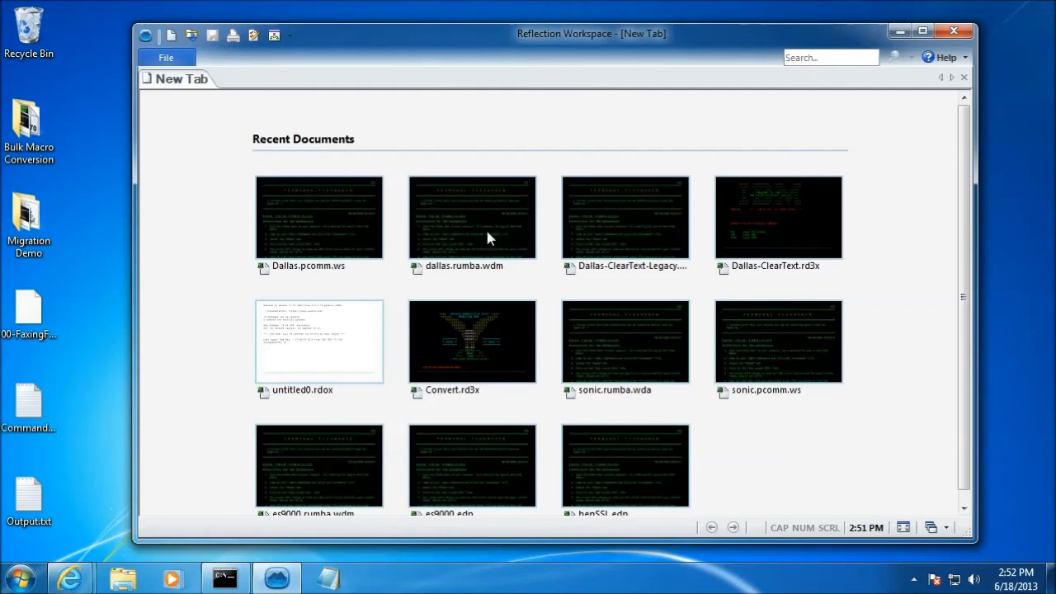
pyautogui.click(487, 232)
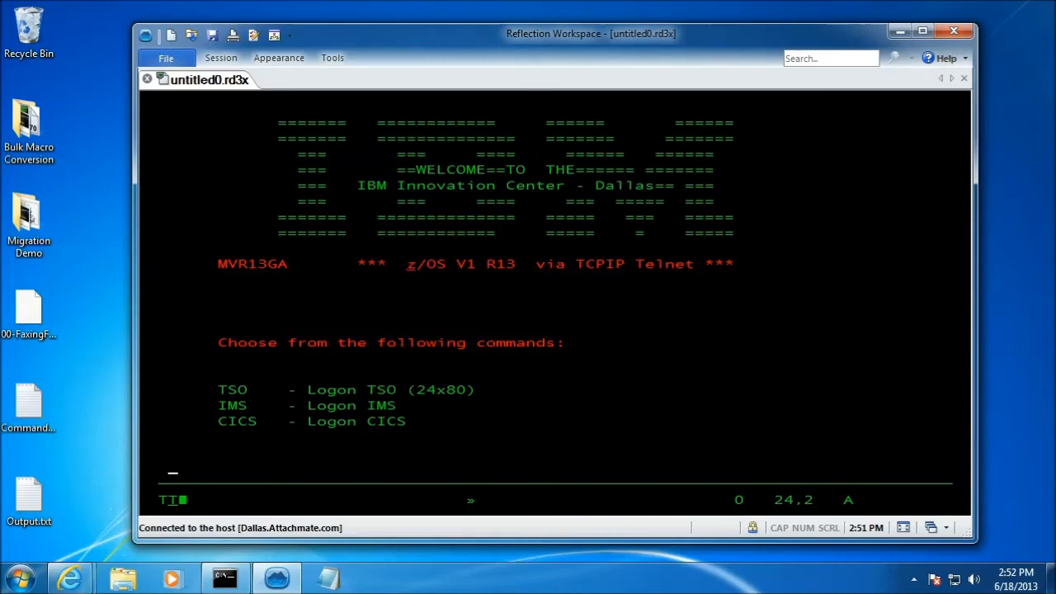
pyautogui.click(756, 528)
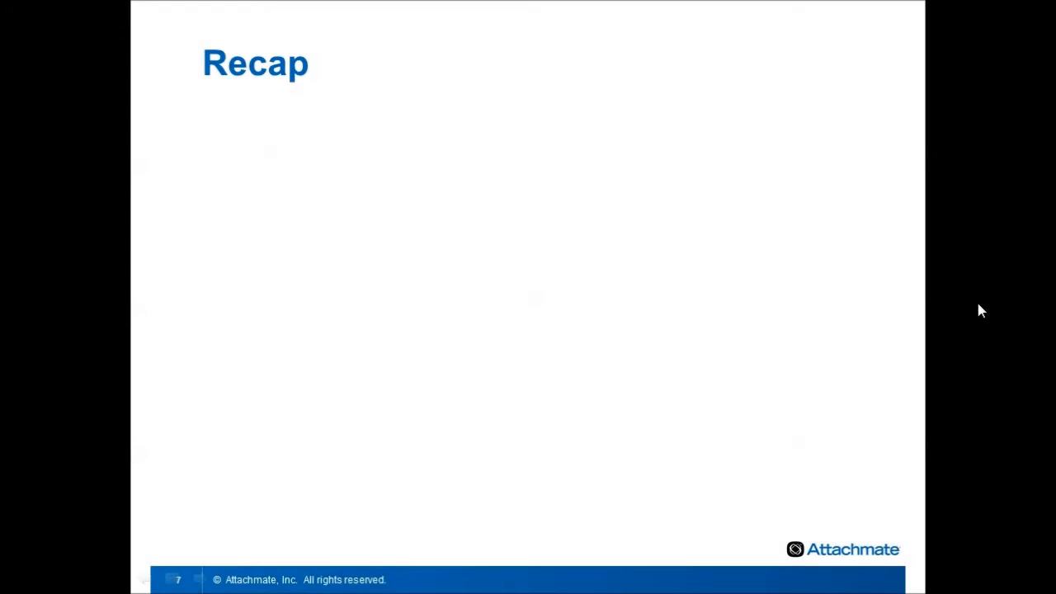